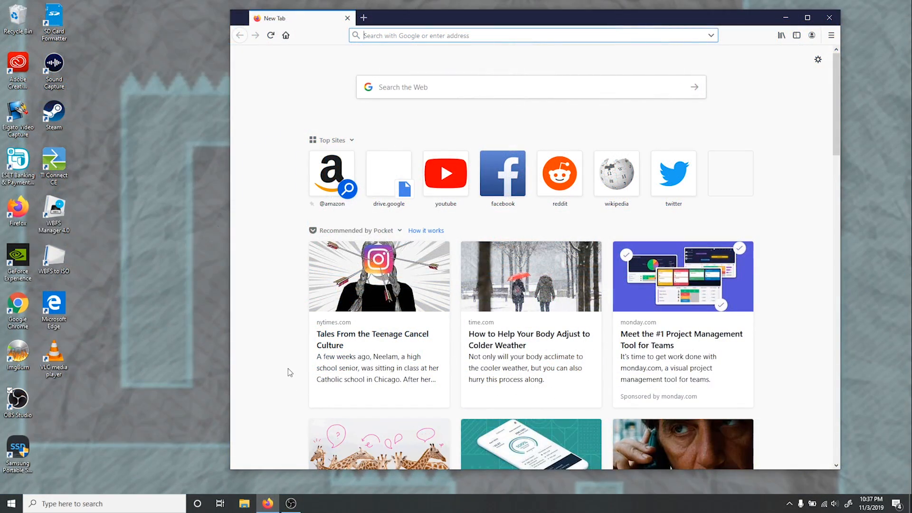
- Open the copied Google Drive link and download the Scott Pilgrim Stash zip file despite the virus scan notice
{"action": "key", "text": "Return"}
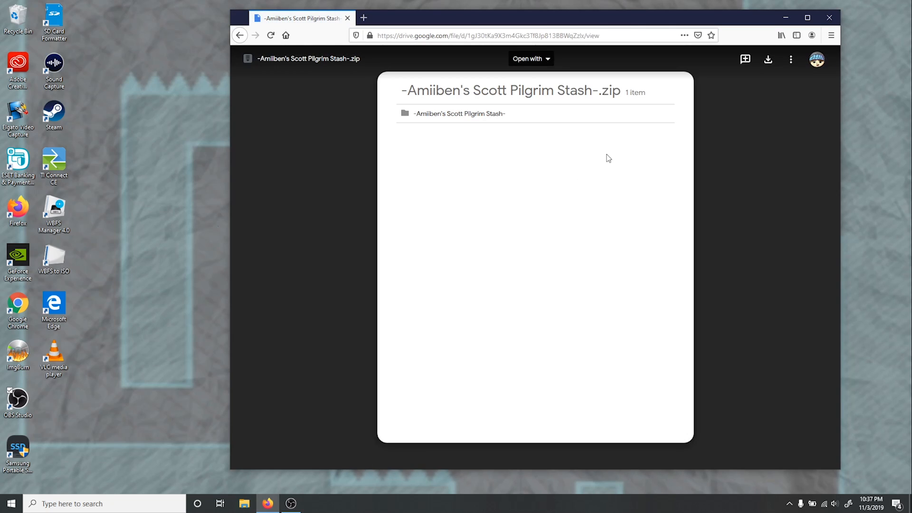
{"action": "left_click", "coordinate": [769, 60]}
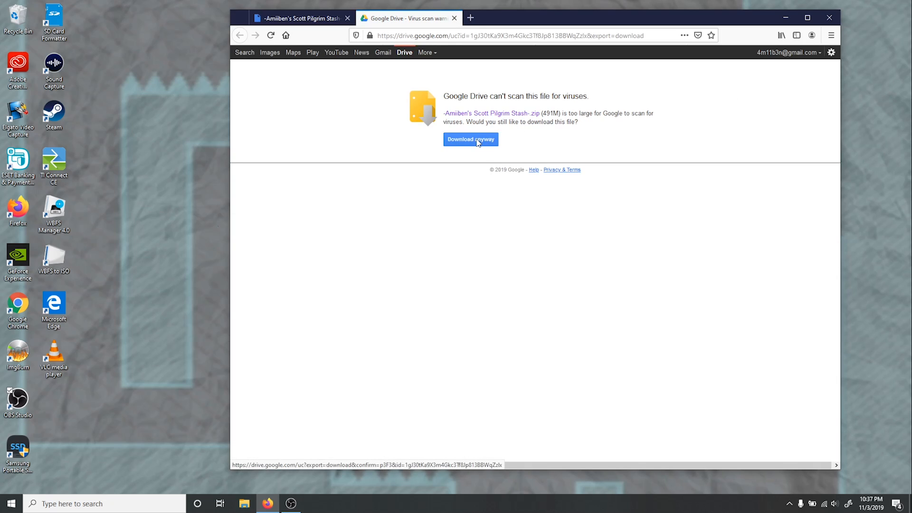
{"action": "left_click", "coordinate": [477, 141]}
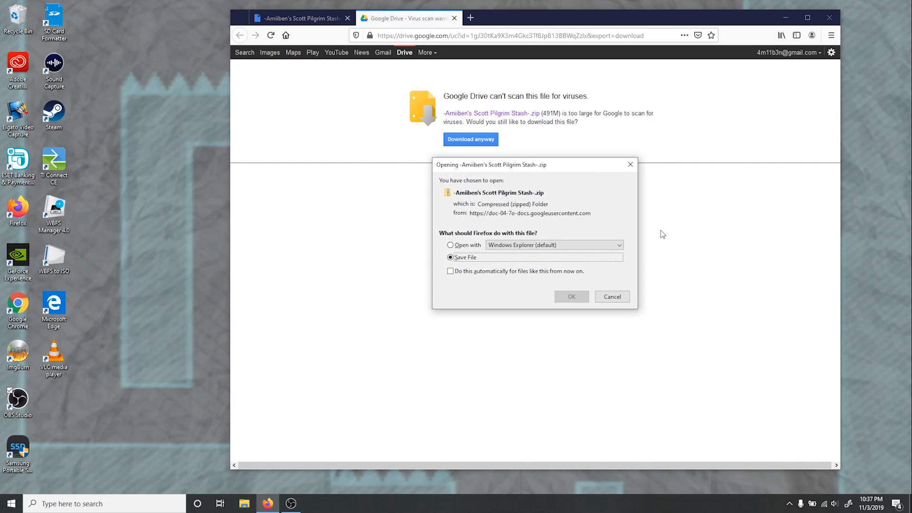
{"action": "left_click", "coordinate": [570, 297]}
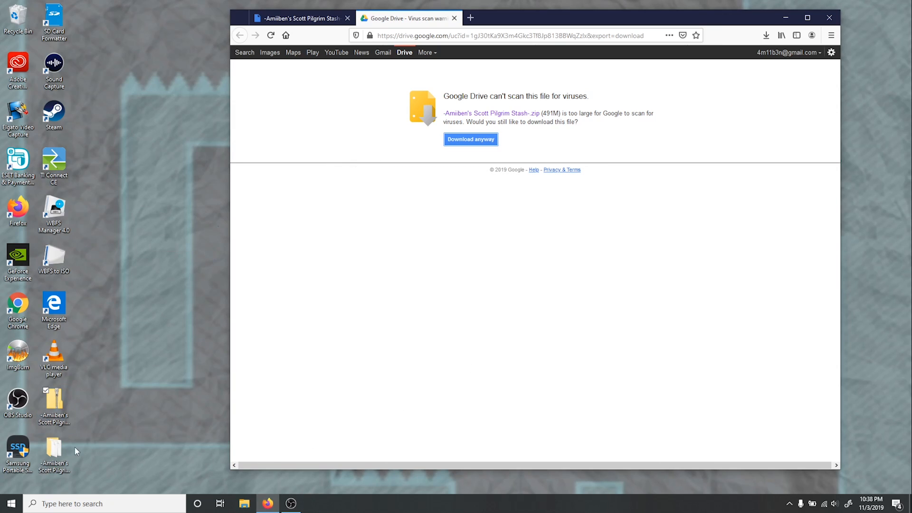
- Delete the stash zip from the desktop and move the rpcs3-v0.0.7-9058 7z archive from the stash folder into its PS3 Emulator folder
{"action": "right_click", "coordinate": [57, 402]}
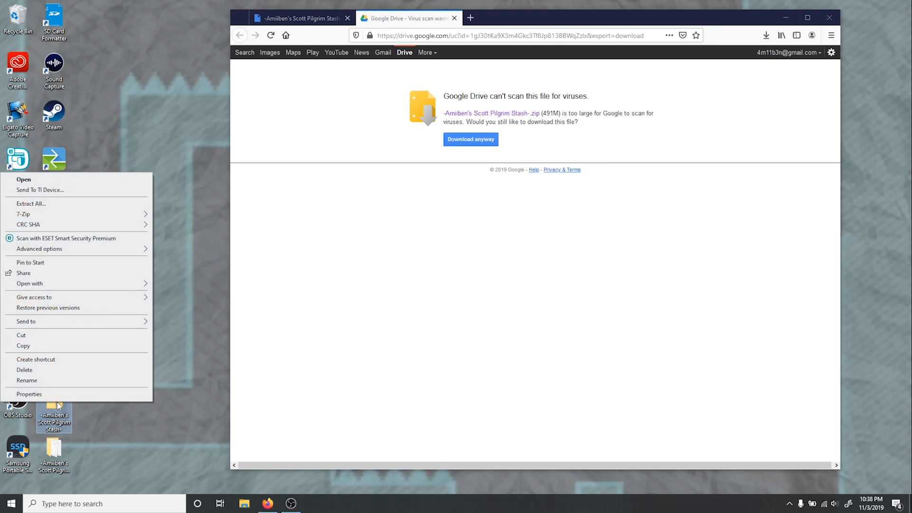
{"action": "left_click", "coordinate": [62, 371]}
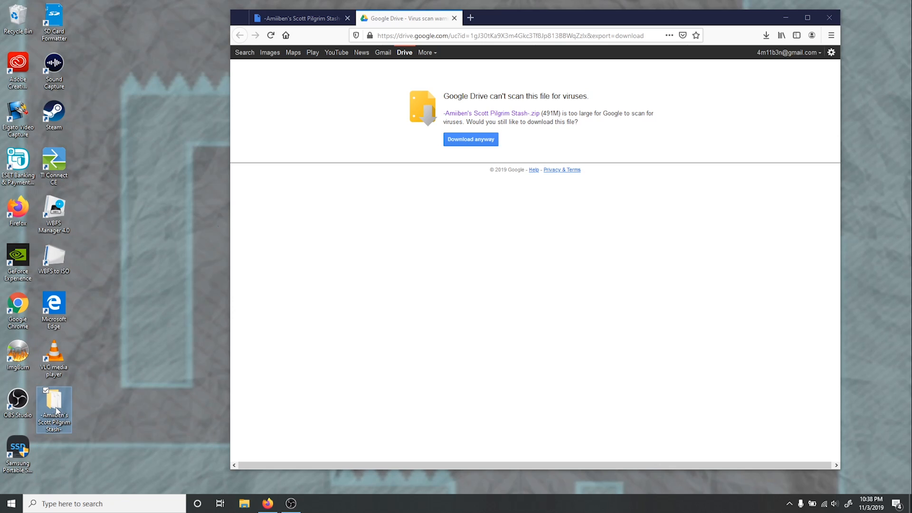
{"action": "double_click", "coordinate": [54, 404]}
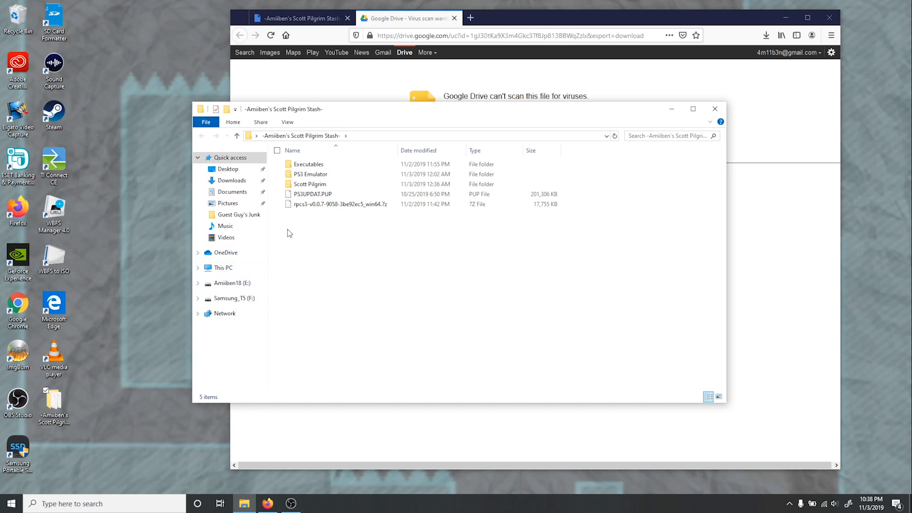
{"action": "left_click_drag", "start_coordinate": [311, 205], "coordinate": [349, 170]}
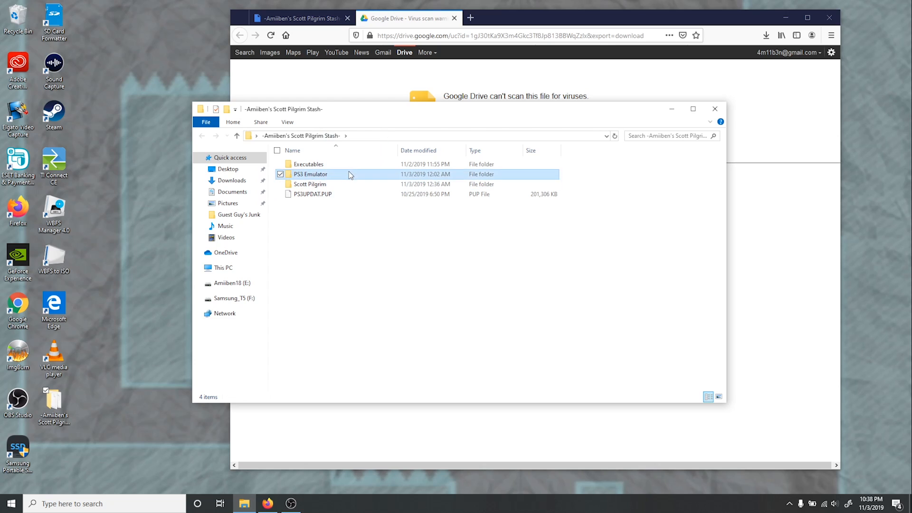
- Extract the rpcs3 7z archive directly into the PS3 Emulator folder with 7-Zip
{"action": "double_click", "coordinate": [349, 172]}
{"action": "left_click", "coordinate": [341, 166]}
{"action": "right_click", "coordinate": [341, 165]}
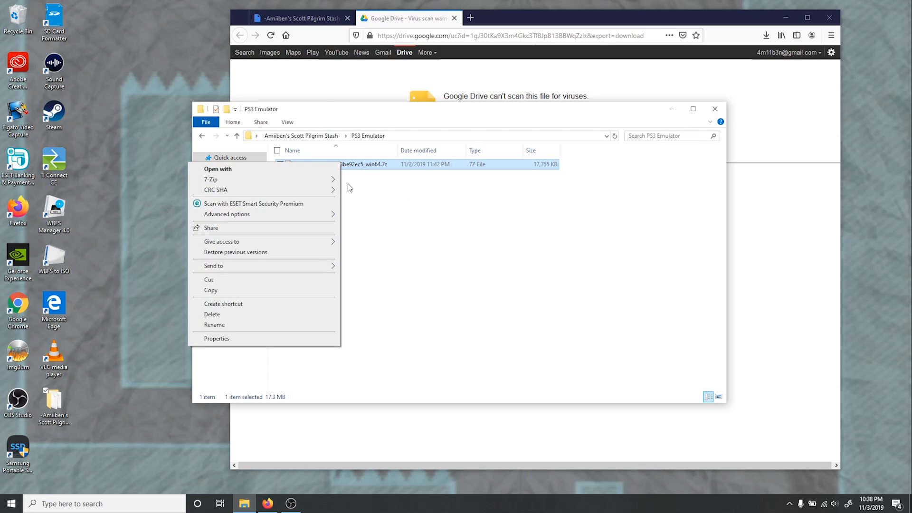
{"action": "mouse_move", "coordinate": [295, 182]}
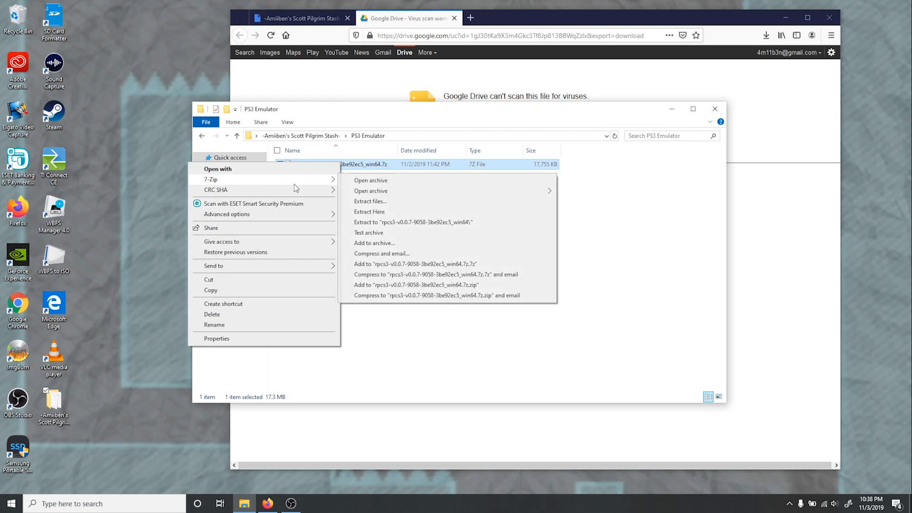
{"action": "left_click", "coordinate": [385, 212]}
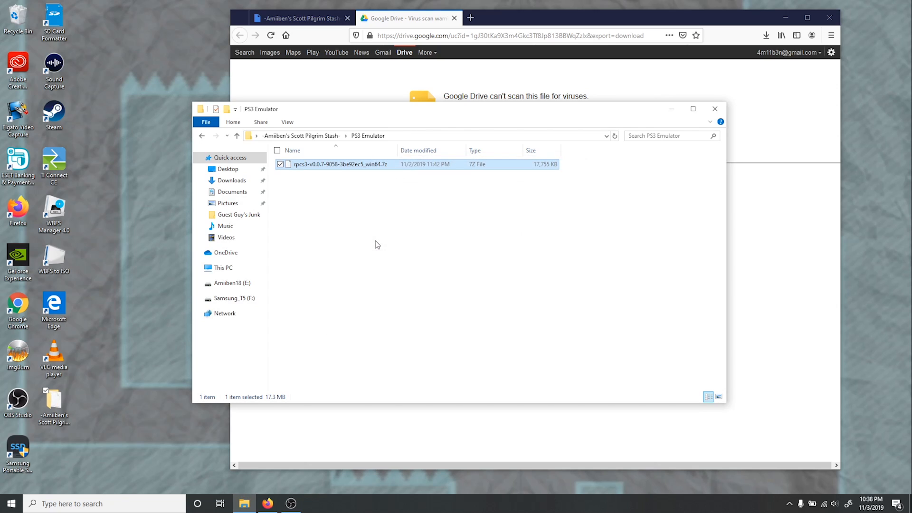
- Try to install the Microsoft Visual C++ 2015 Redistributable by running vc_redist.x64 from the Executables folder and agreeing to the license terms
{"action": "key", "text": "alt+Up"}
{"action": "double_click", "coordinate": [300, 165]}
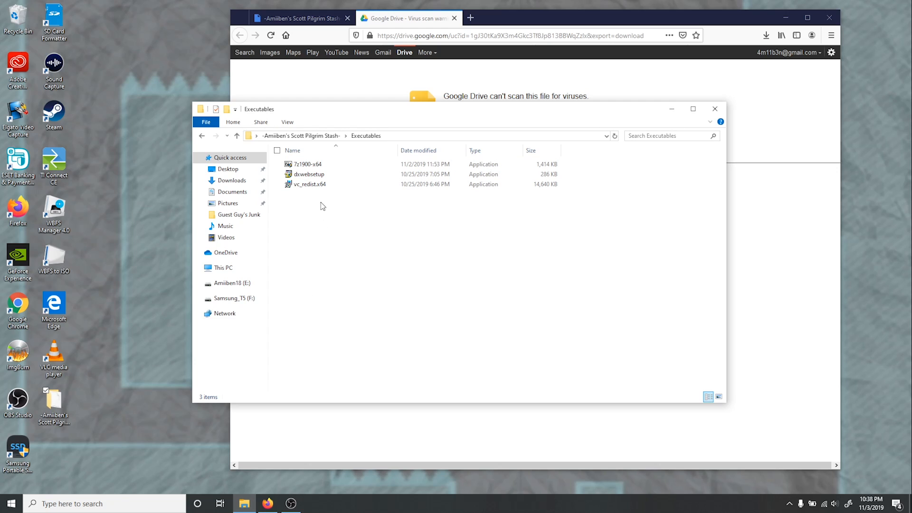
{"action": "double_click", "coordinate": [329, 182]}
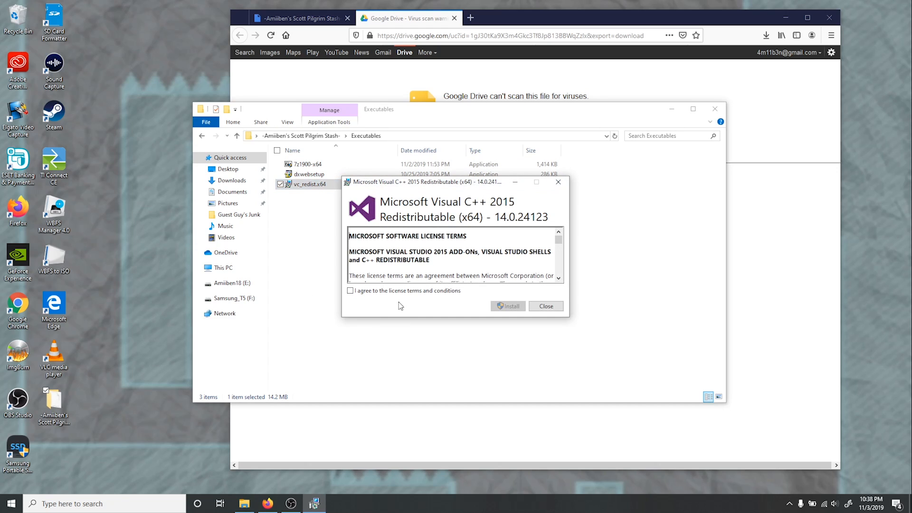
{"action": "left_click", "coordinate": [405, 291]}
{"action": "left_click", "coordinate": [507, 306]}
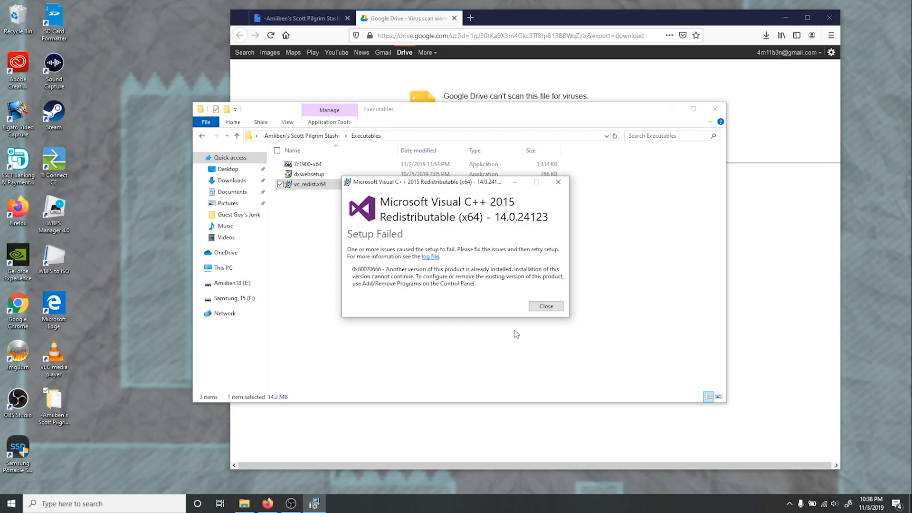
{"action": "left_click", "coordinate": [545, 306]}
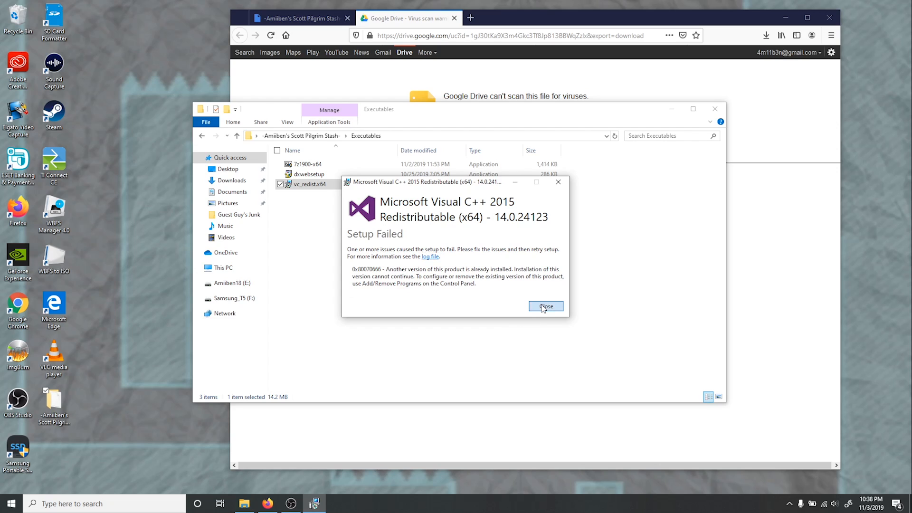
- Locate dxwebsetup in Executables, and examine the Package Files, Update Files and Raptor Files folders inside the Scott Pilgrim folder
{"action": "left_click", "coordinate": [316, 175]}
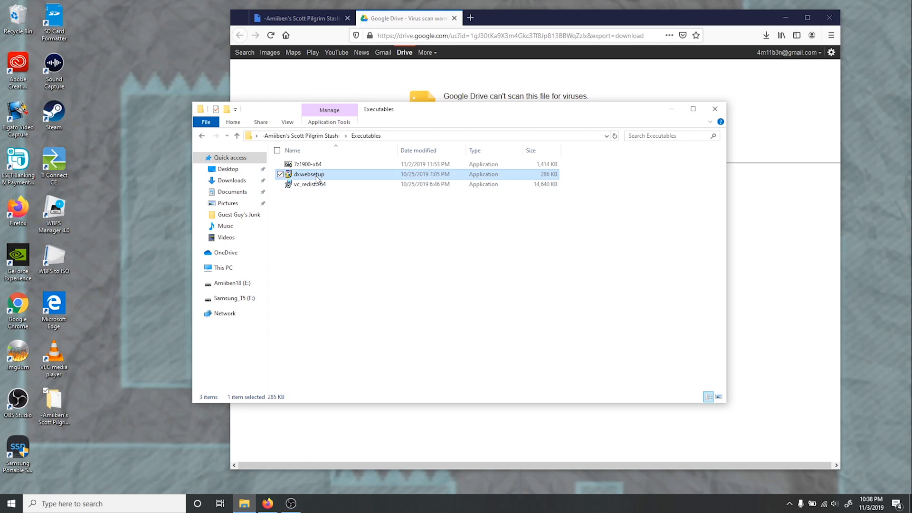
{"action": "key", "text": "alt+Left"}
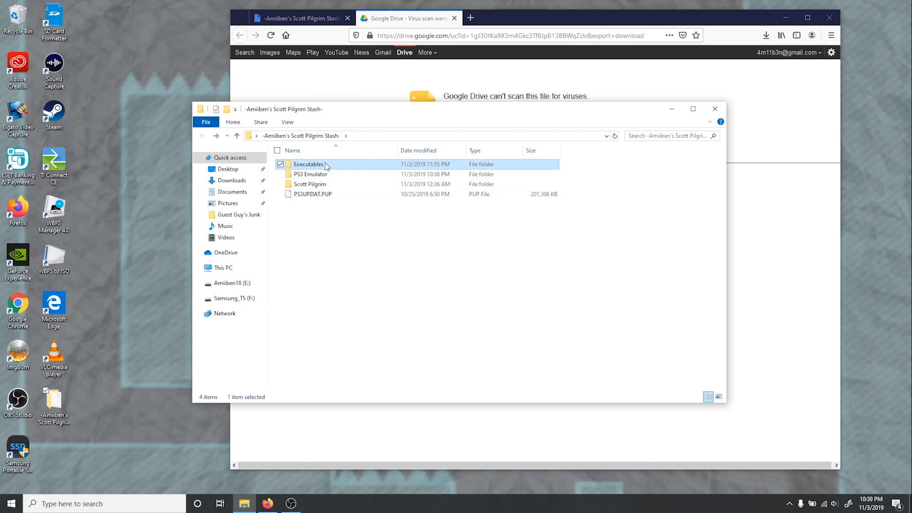
{"action": "double_click", "coordinate": [313, 184]}
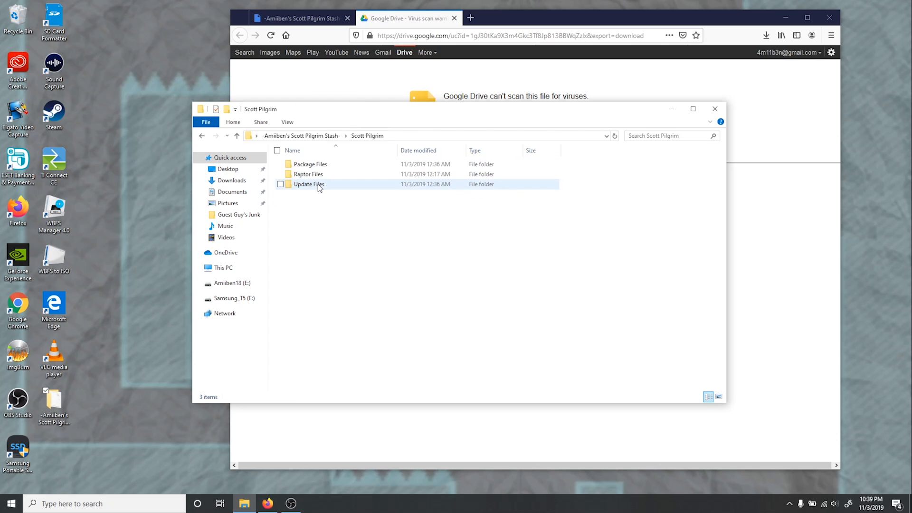
{"action": "double_click", "coordinate": [309, 164]}
{"action": "key", "text": "alt+Left"}
{"action": "double_click", "coordinate": [315, 185]}
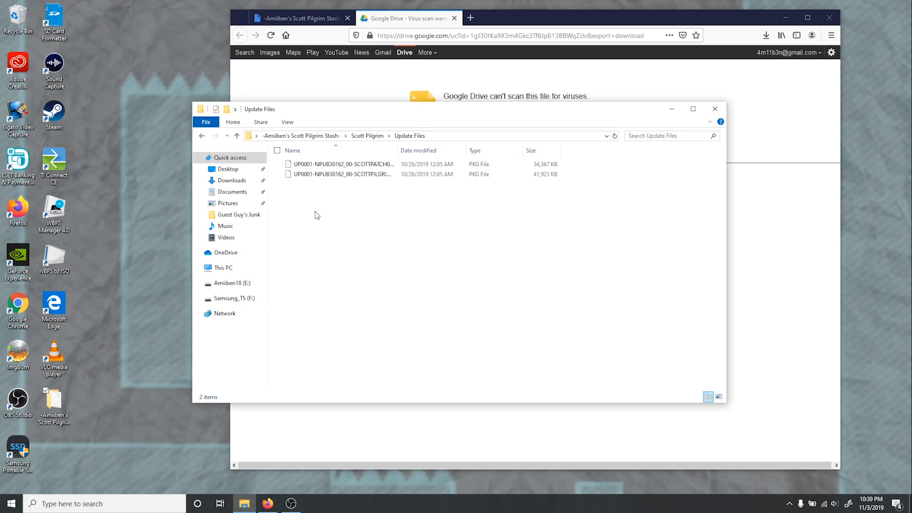
{"action": "key", "text": "alt+Left"}
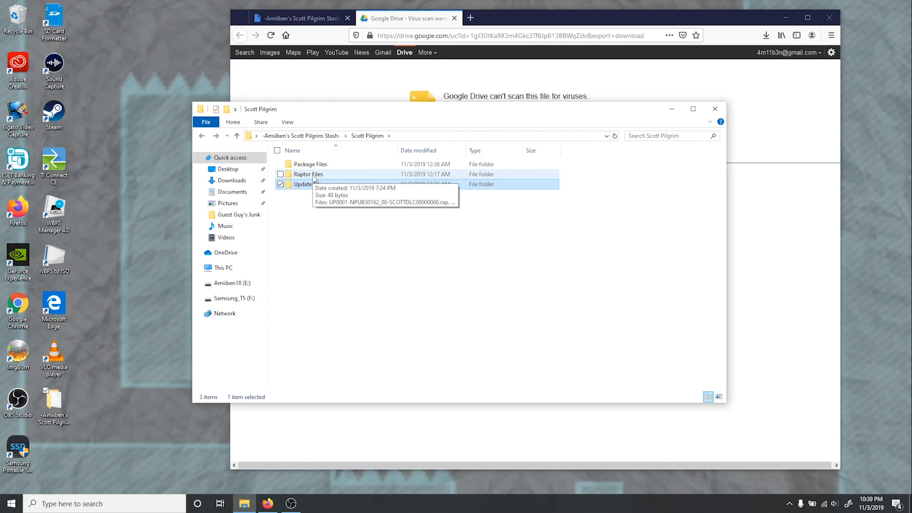
{"action": "double_click", "coordinate": [314, 176]}
{"action": "key", "text": "alt+Left"}
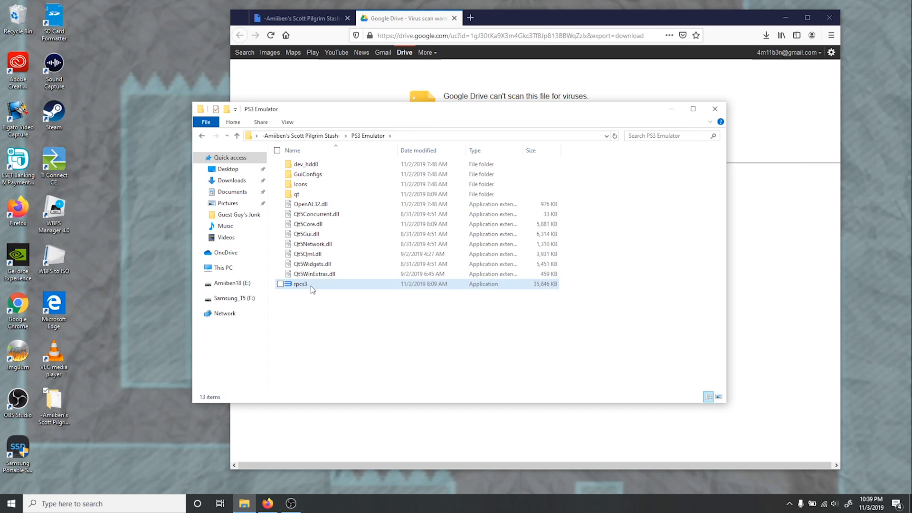
- Launch rpcs3 and continue past its welcome dialog, confirming that the Quickstart guide has been read
{"action": "double_click", "coordinate": [310, 286]}
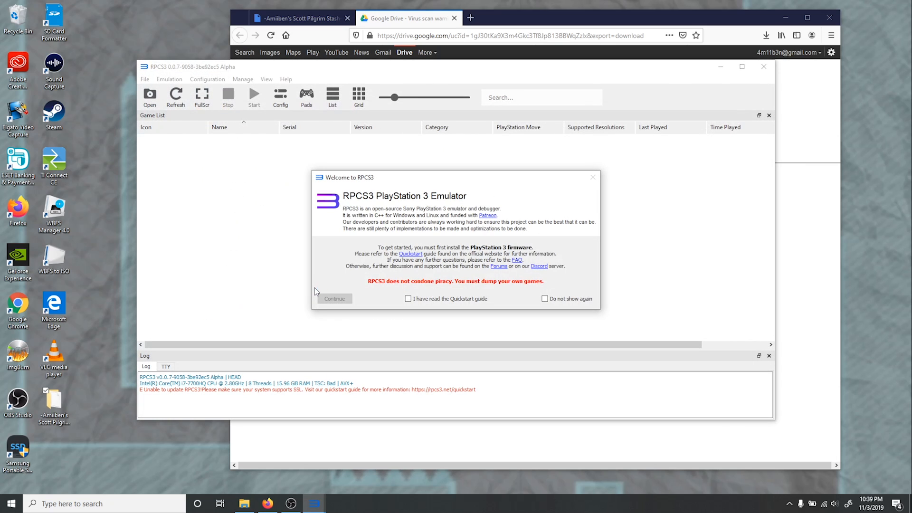
{"action": "left_click", "coordinate": [410, 300]}
{"action": "left_click", "coordinate": [334, 299]}
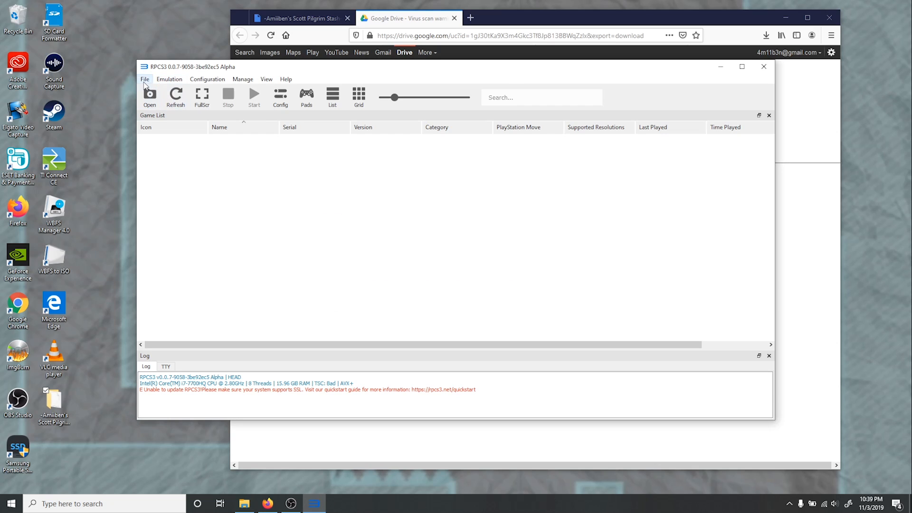
- Install the PS3 firmware in RPCS3 from PS3UPDAT.PUP in the main stash folder, and close the emulator
{"action": "left_click", "coordinate": [145, 80]}
{"action": "left_click", "coordinate": [180, 152]}
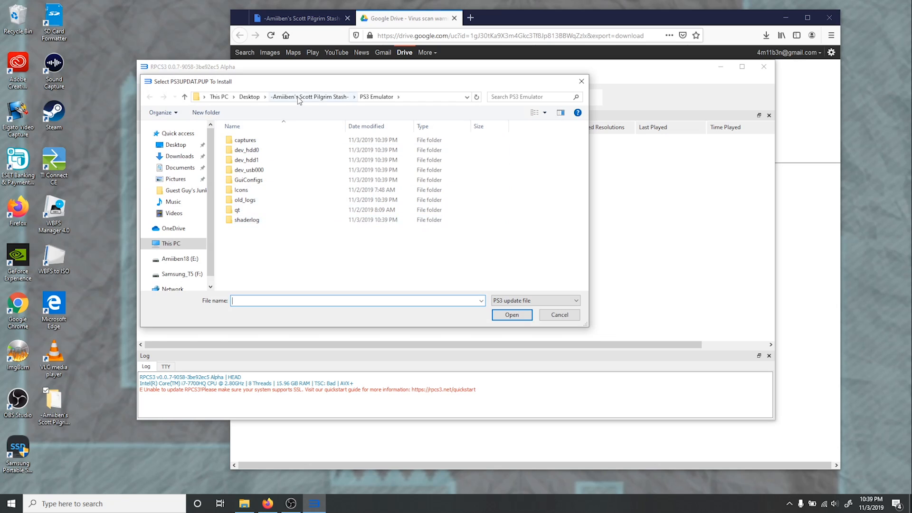
{"action": "left_click", "coordinate": [297, 97]}
{"action": "double_click", "coordinate": [287, 172]}
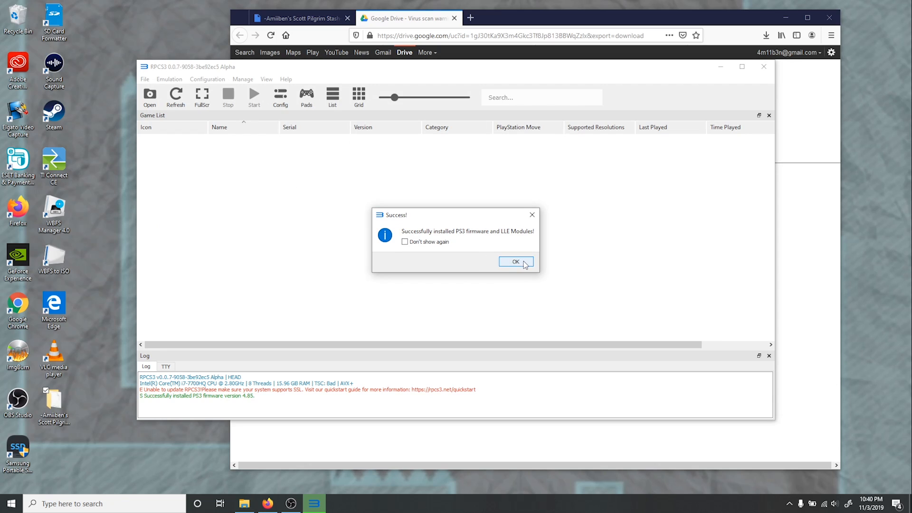
{"action": "left_click", "coordinate": [516, 262]}
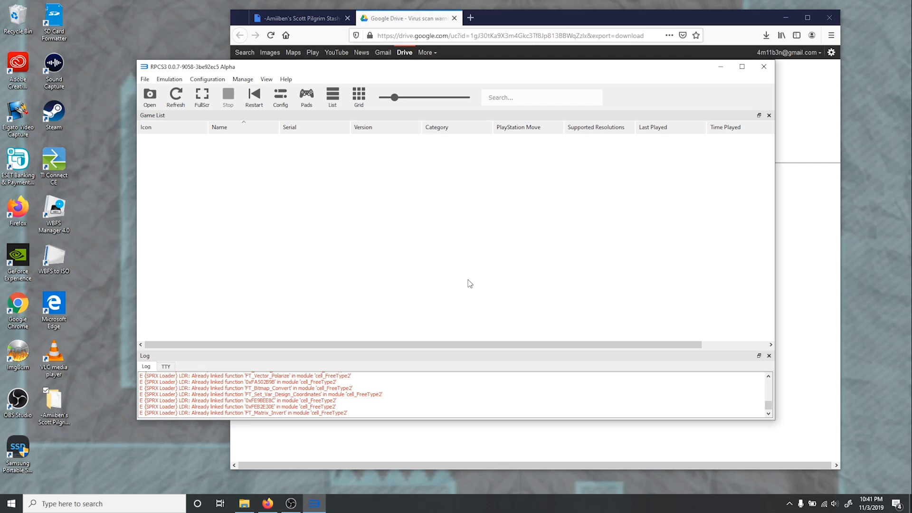
{"action": "left_click", "coordinate": [763, 67]}
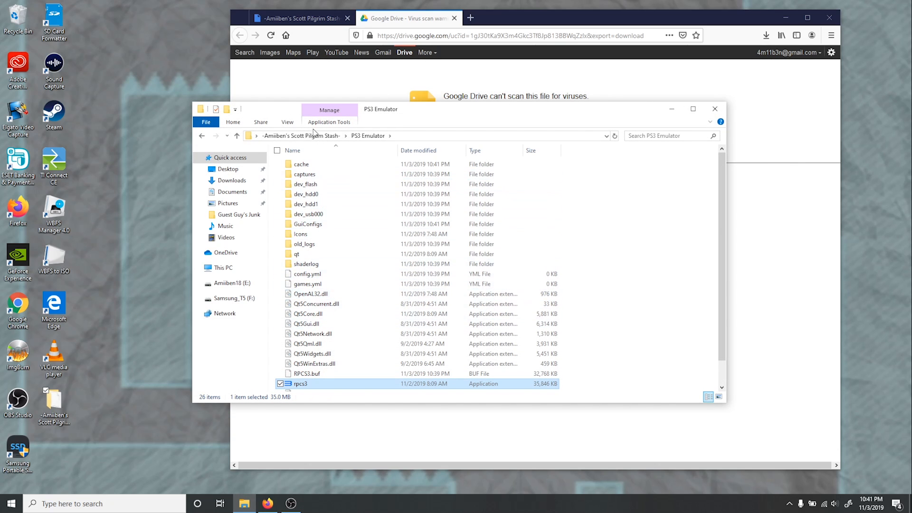
- Copy all three RAP files from the Raptor Files folder inside the Scott Pilgrim folder
{"action": "left_click", "coordinate": [300, 136]}
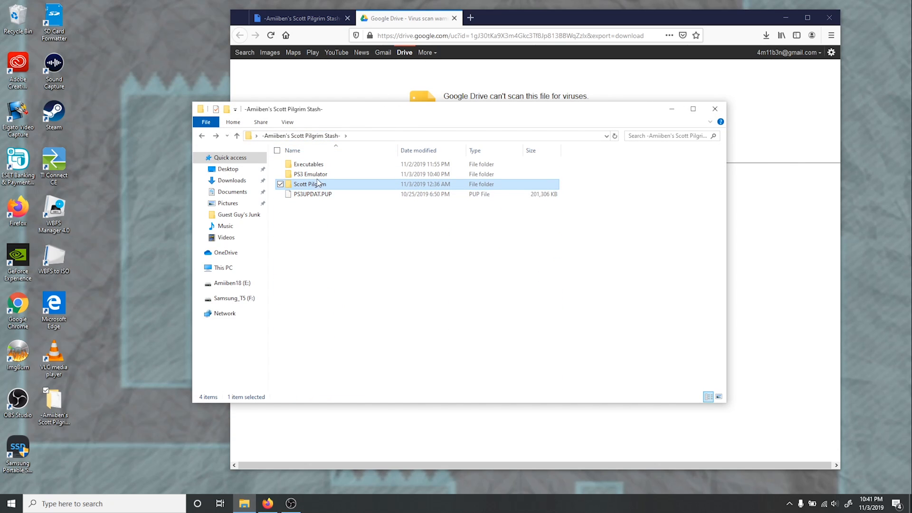
{"action": "double_click", "coordinate": [314, 184]}
{"action": "double_click", "coordinate": [317, 176]}
{"action": "left_click_drag", "start_coordinate": [326, 204], "coordinate": [326, 165]}
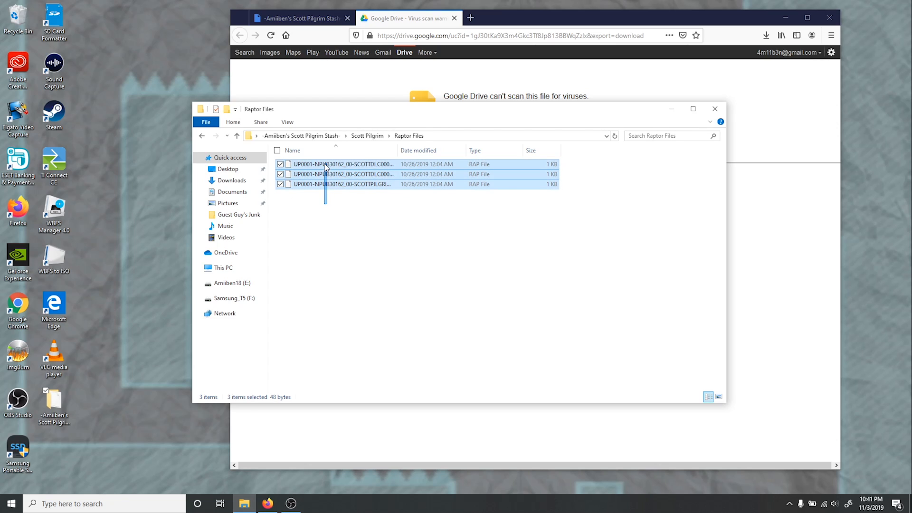
{"action": "right_click", "coordinate": [326, 182]}
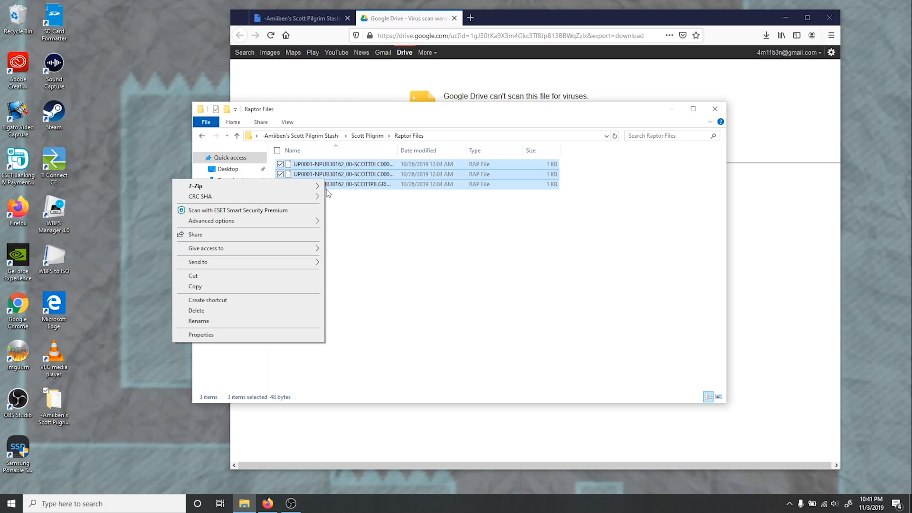
{"action": "left_click", "coordinate": [252, 287]}
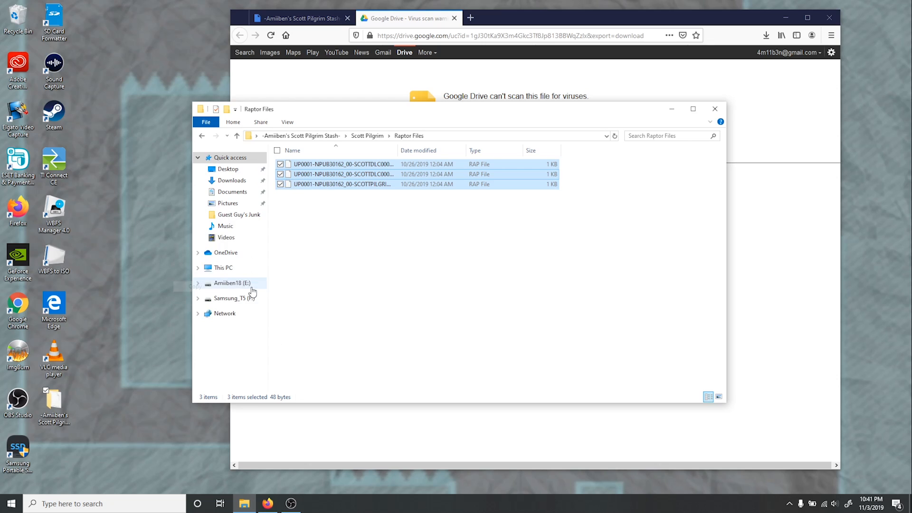
- Paste the copied RAP files into the exdata folder under PS3 Emulator, dev_hdd0, home, 00000001
{"action": "left_click", "coordinate": [304, 138]}
{"action": "left_click", "coordinate": [311, 179]}
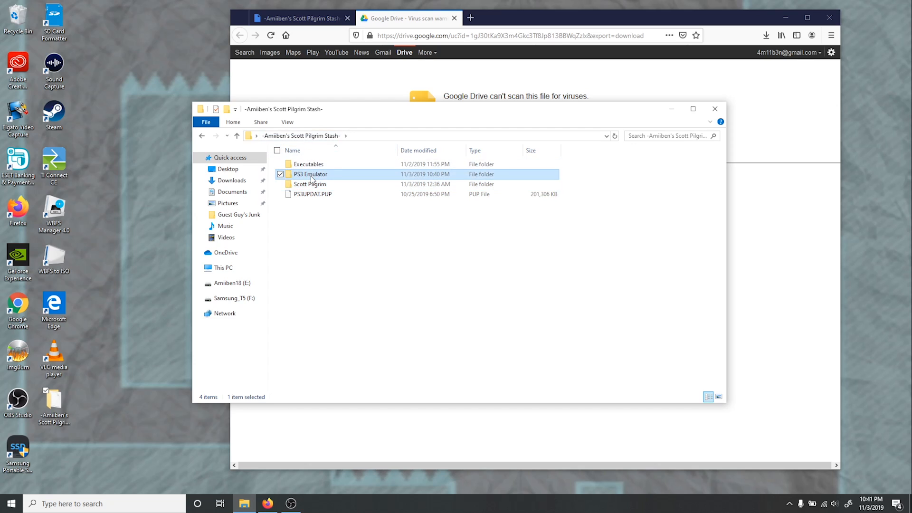
{"action": "double_click", "coordinate": [311, 178]}
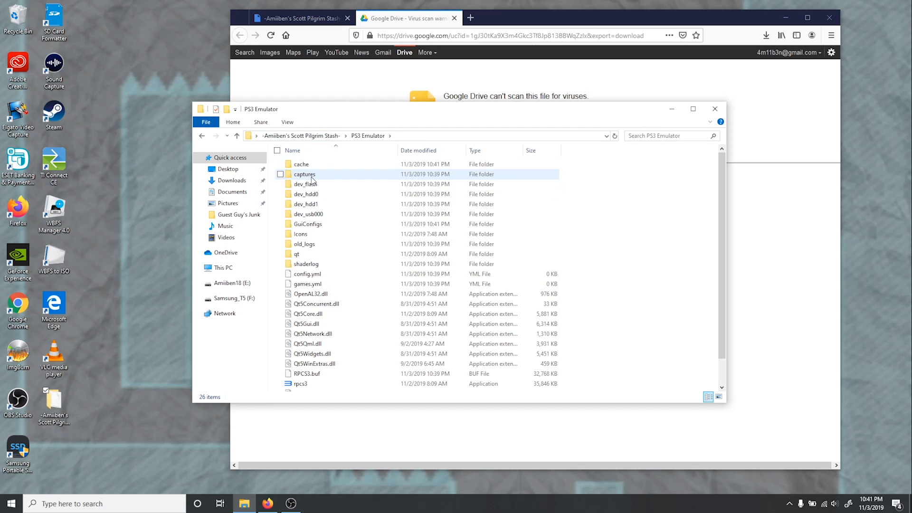
{"action": "double_click", "coordinate": [338, 190]}
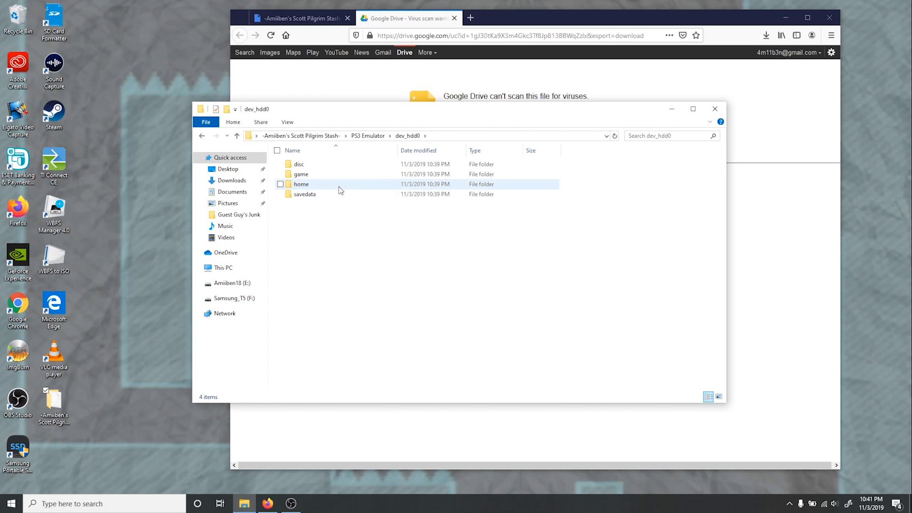
{"action": "double_click", "coordinate": [341, 190]}
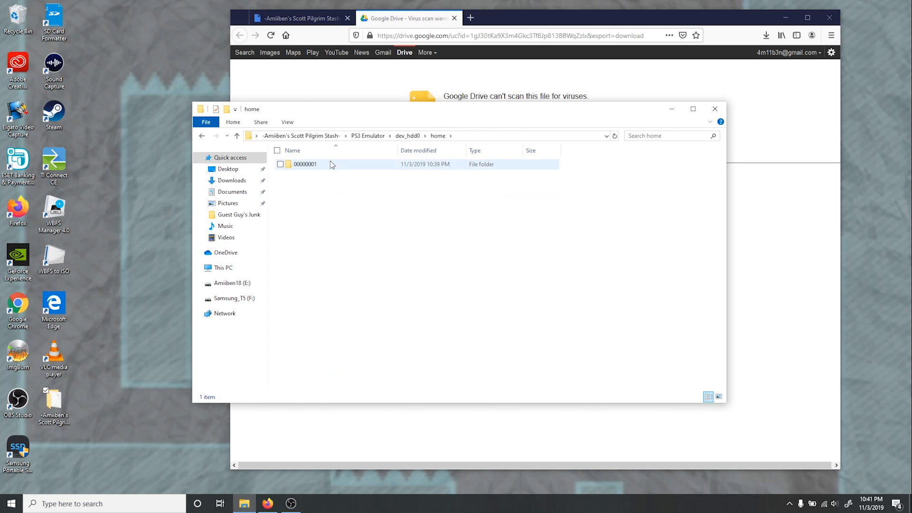
{"action": "double_click", "coordinate": [331, 165]}
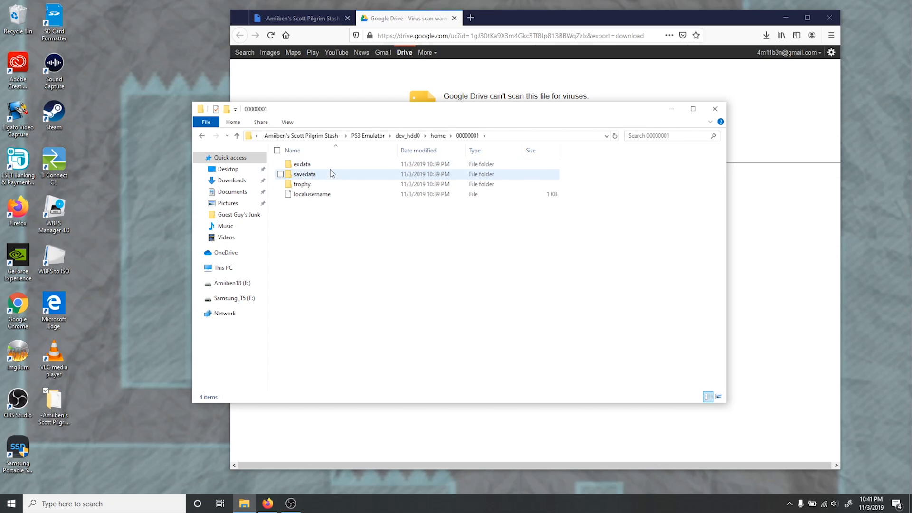
{"action": "left_click", "coordinate": [333, 168]}
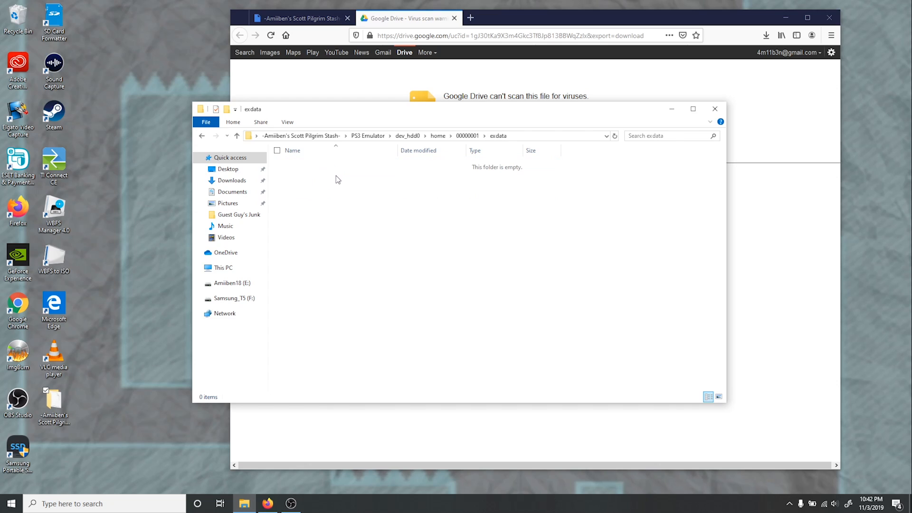
{"action": "right_click", "coordinate": [337, 177]}
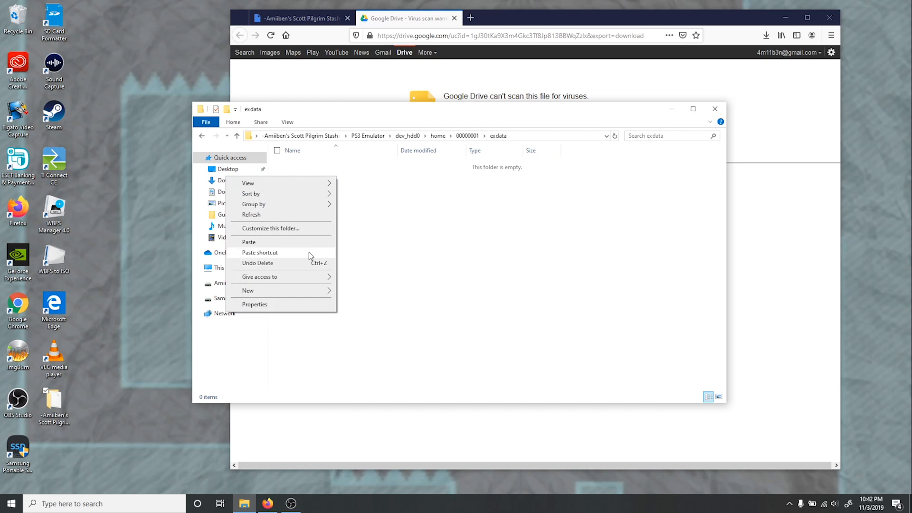
{"action": "left_click", "coordinate": [310, 241]}
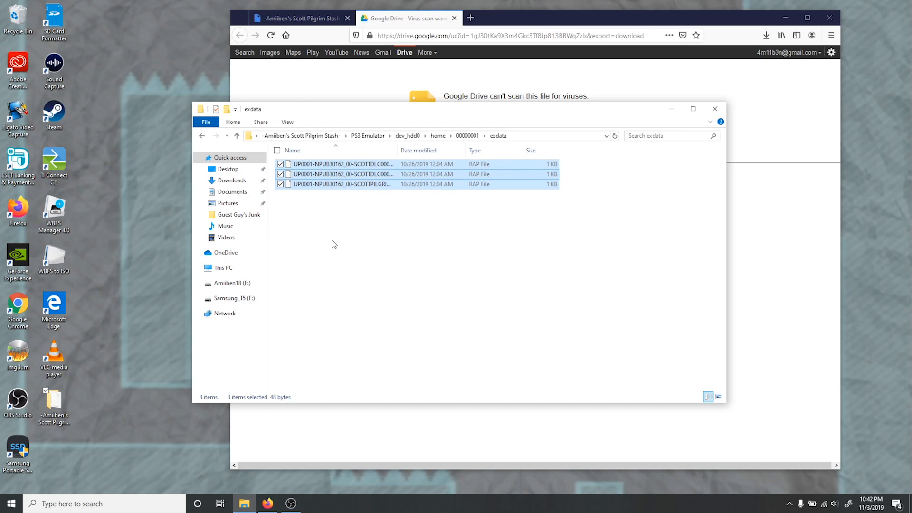
{"action": "left_click", "coordinate": [333, 241]}
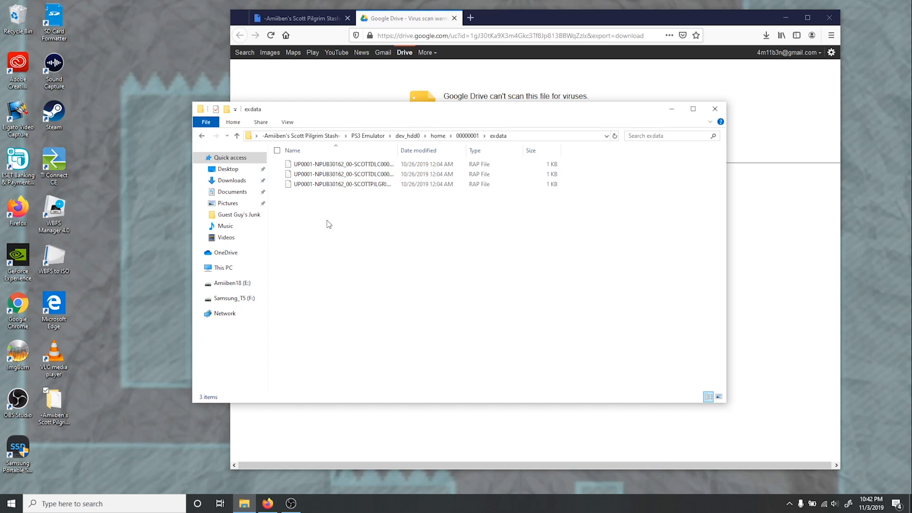
- Launch rpcs3 from the PS3 Emulator folder again and get past its welcome dialog, confirming the Quickstart guide has been read
{"action": "left_click", "coordinate": [317, 137]}
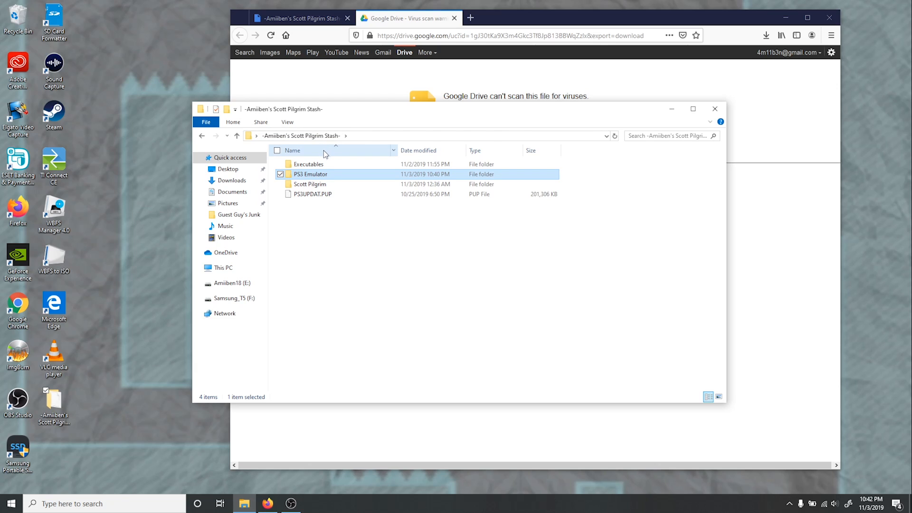
{"action": "double_click", "coordinate": [328, 175]}
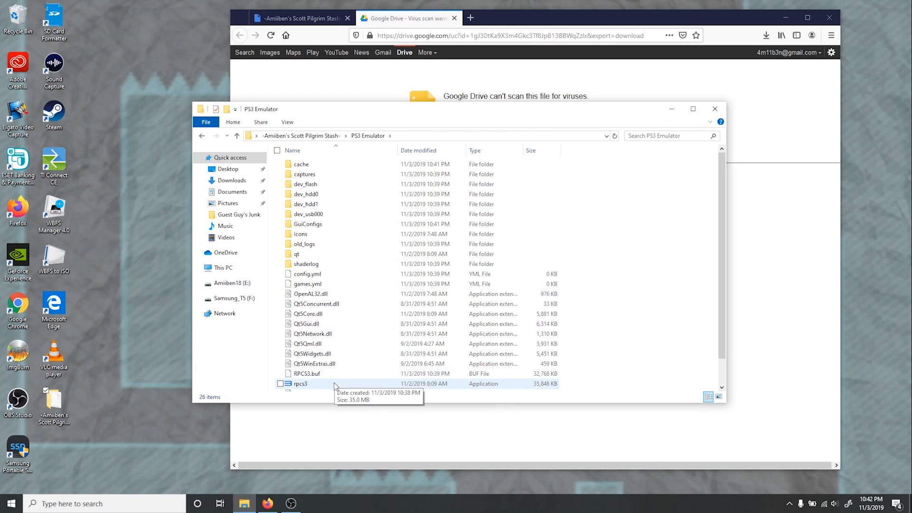
{"action": "double_click", "coordinate": [334, 383]}
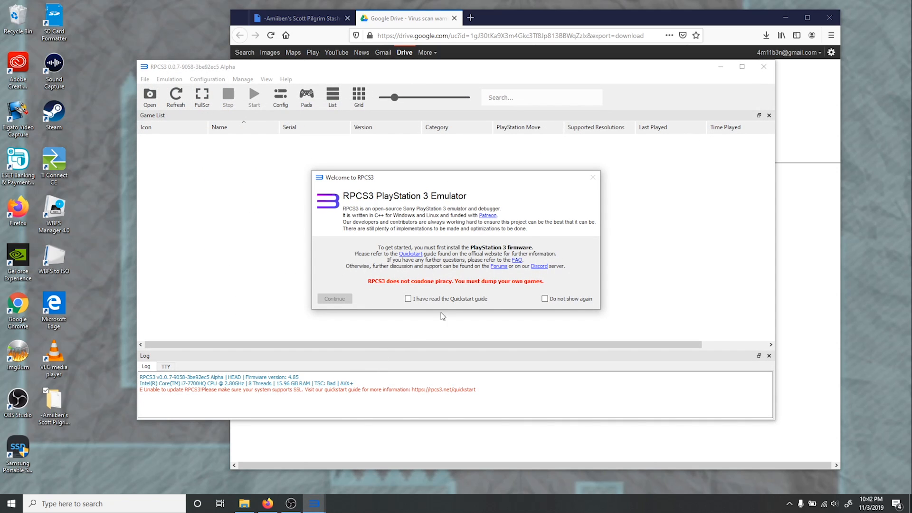
{"action": "left_click", "coordinate": [407, 298]}
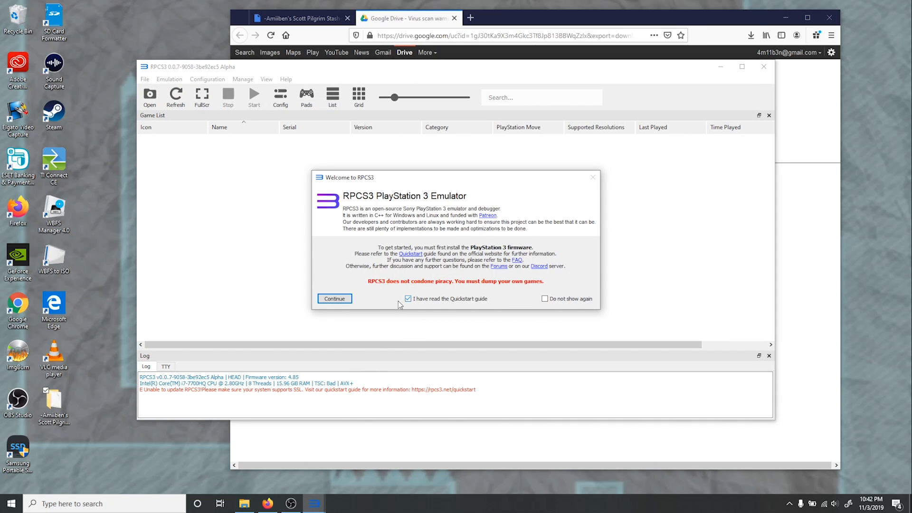
{"action": "left_click", "coordinate": [334, 299]}
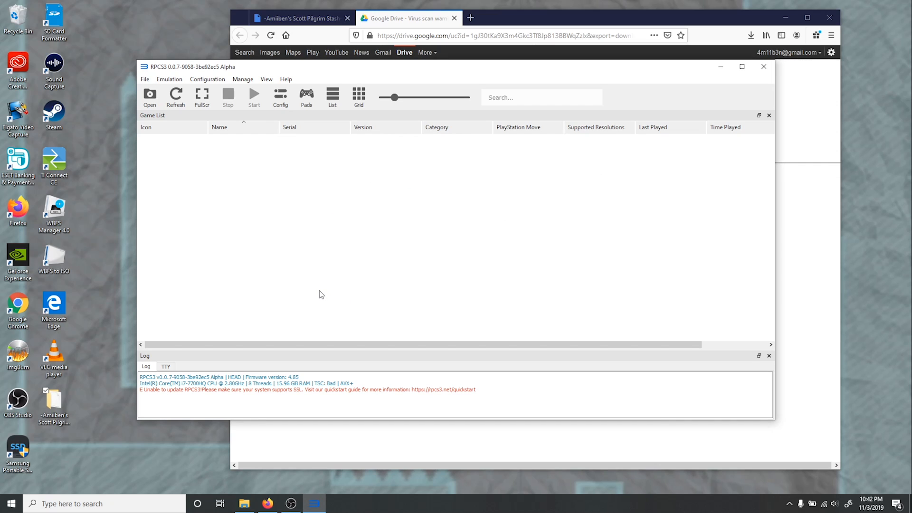
- Install the base game package NPUB30162 Scott Pilgrim vs The World.pkg from the Package Files folder inside Scott Pilgrim
{"action": "left_click", "coordinate": [145, 80]}
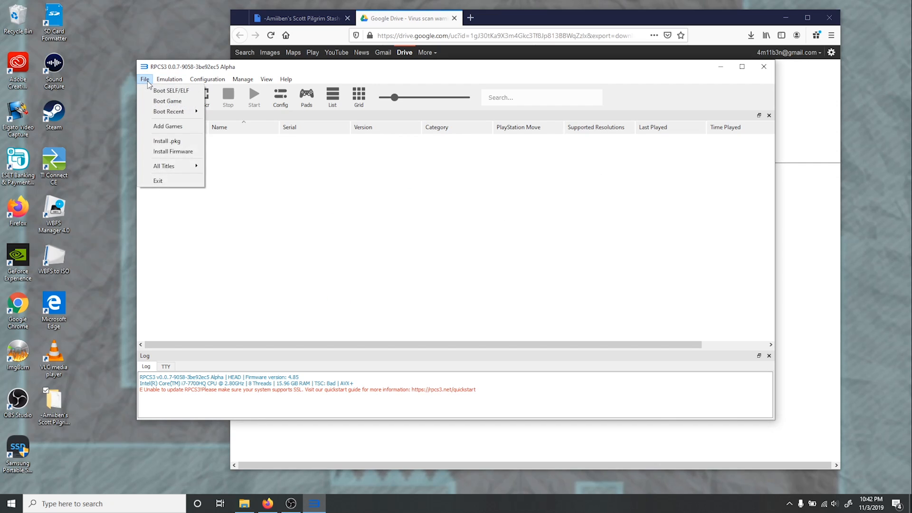
{"action": "left_click", "coordinate": [173, 140]}
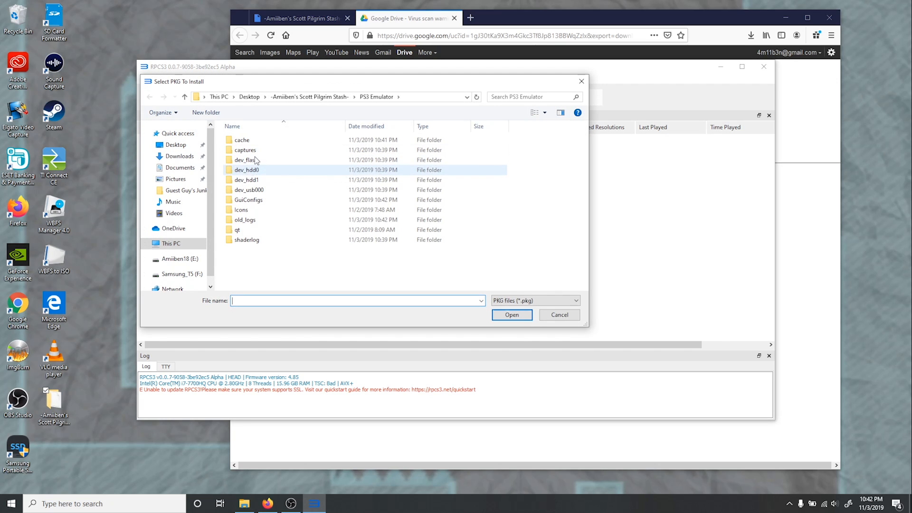
{"action": "left_click", "coordinate": [308, 99]}
{"action": "left_click", "coordinate": [272, 161]}
{"action": "double_click", "coordinate": [271, 161]}
{"action": "double_click", "coordinate": [266, 140]}
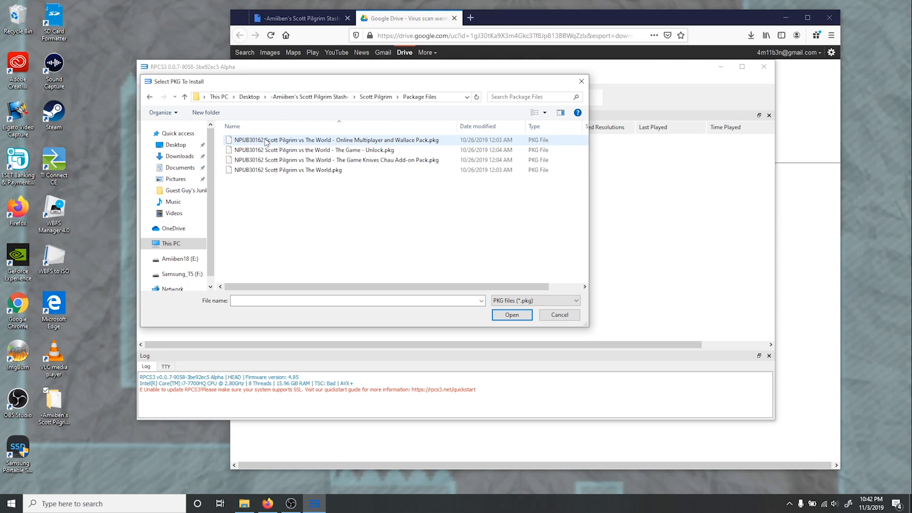
{"action": "left_click", "coordinate": [362, 171]}
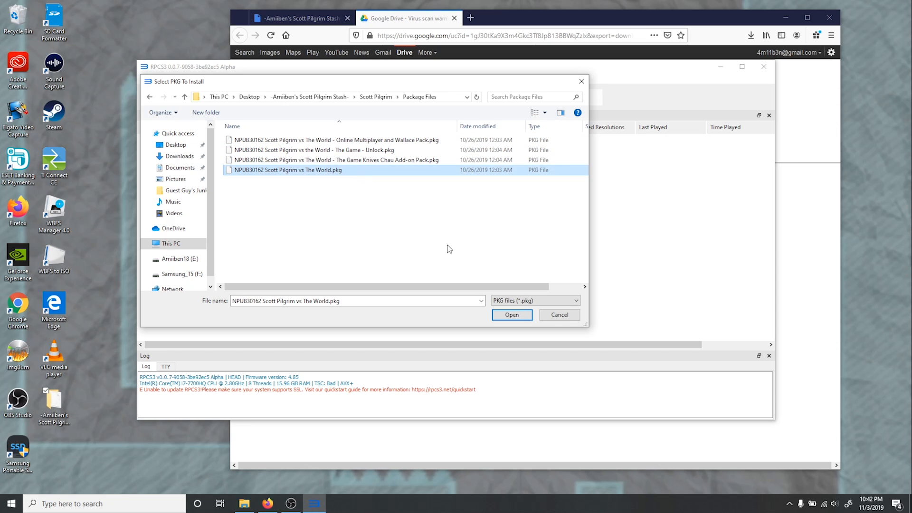
{"action": "left_click", "coordinate": [512, 315]}
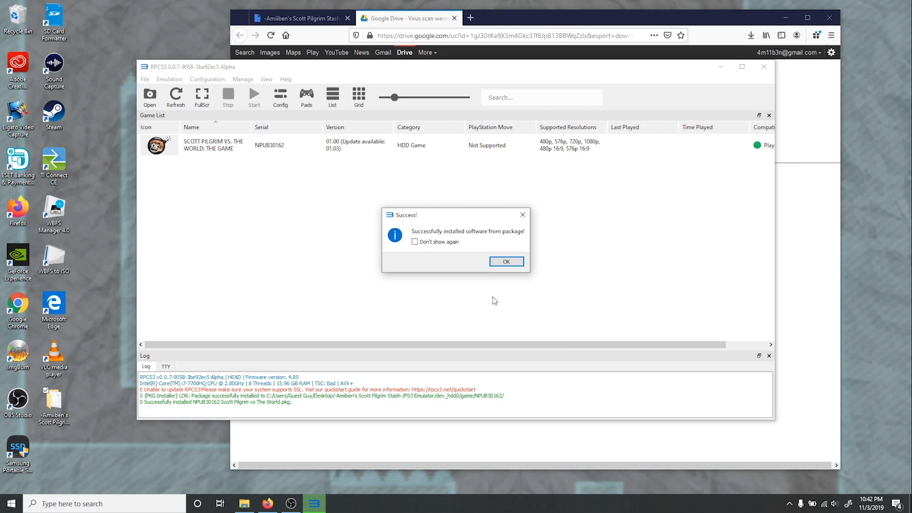
{"action": "left_click", "coordinate": [499, 261]}
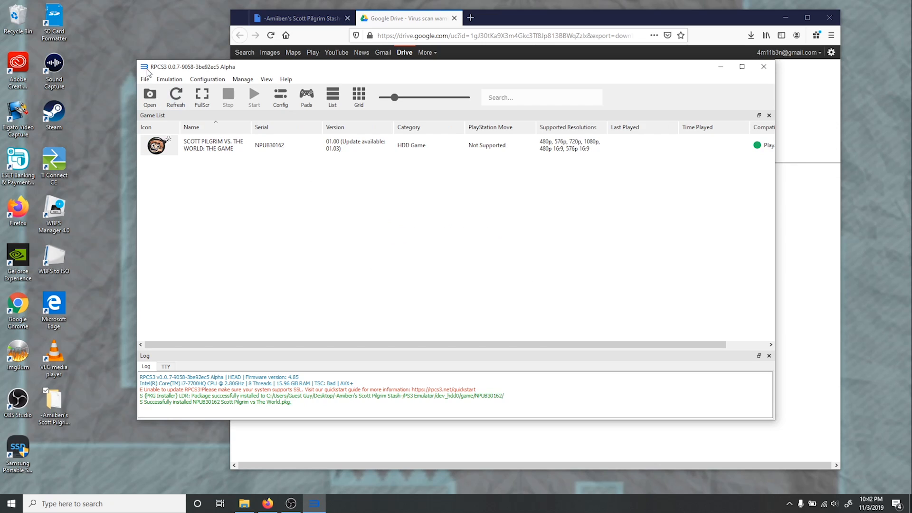
- Install the package NPUB30162 Scott Pilgrim vs the World - The Game - Unlock.pkg from Package Files
{"action": "left_click", "coordinate": [144, 78]}
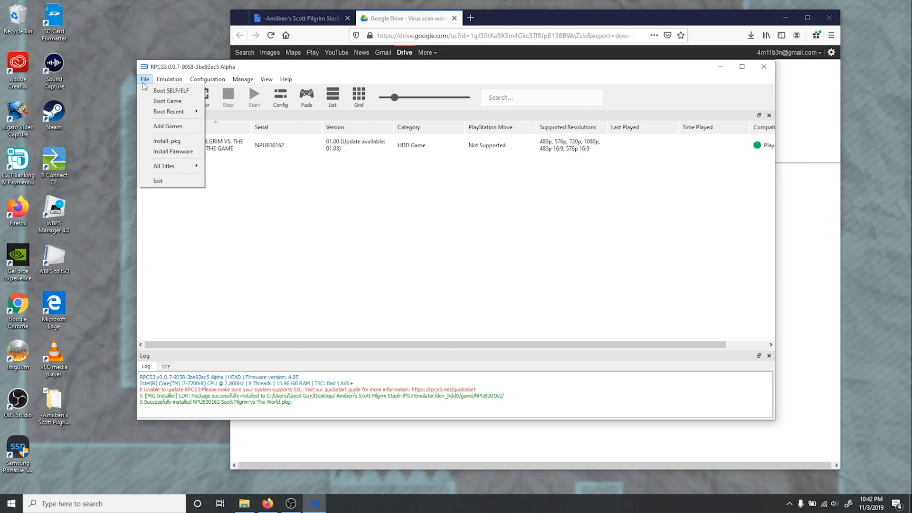
{"action": "left_click", "coordinate": [172, 141]}
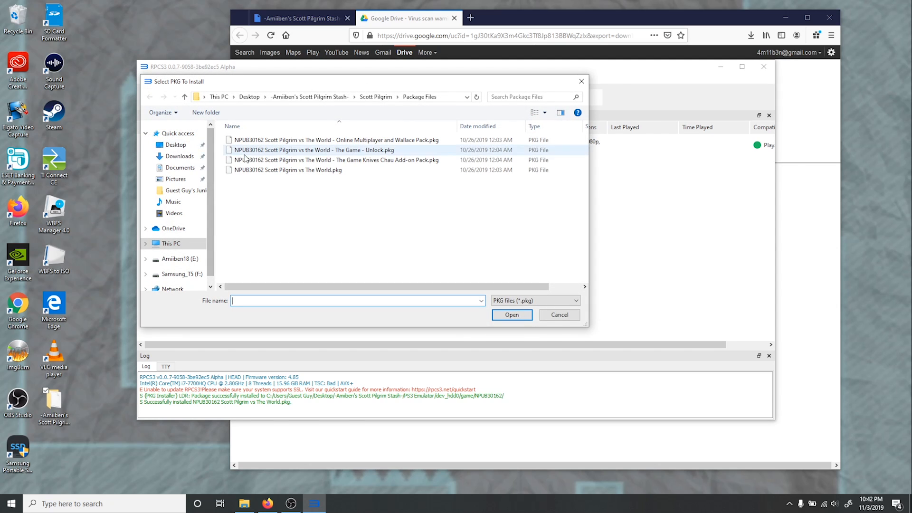
{"action": "left_click", "coordinate": [280, 151]}
{"action": "left_click", "coordinate": [512, 314]}
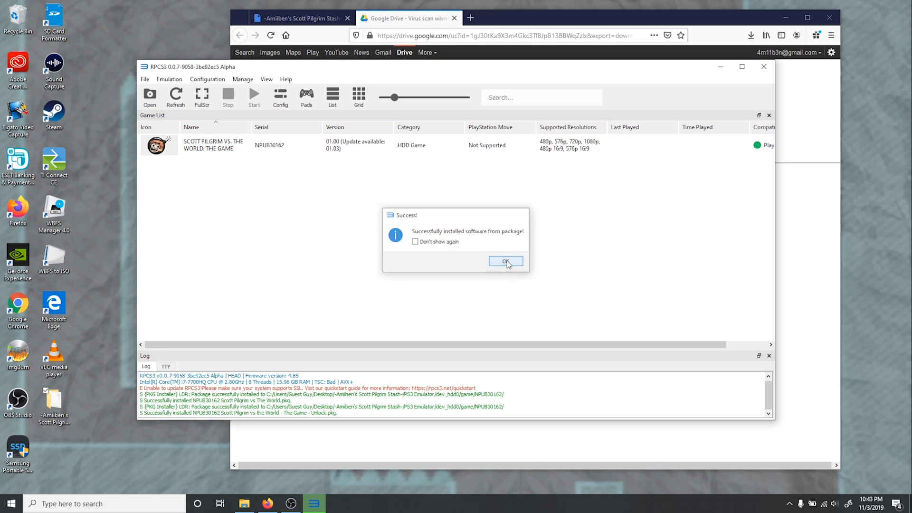
{"action": "left_click", "coordinate": [511, 263]}
- Install the update package UP0001-NPUB30162_00-SCOTTPATCH000000-A0101-V0101-PE.pkg from the Update Files folder
{"action": "left_click", "coordinate": [144, 79]}
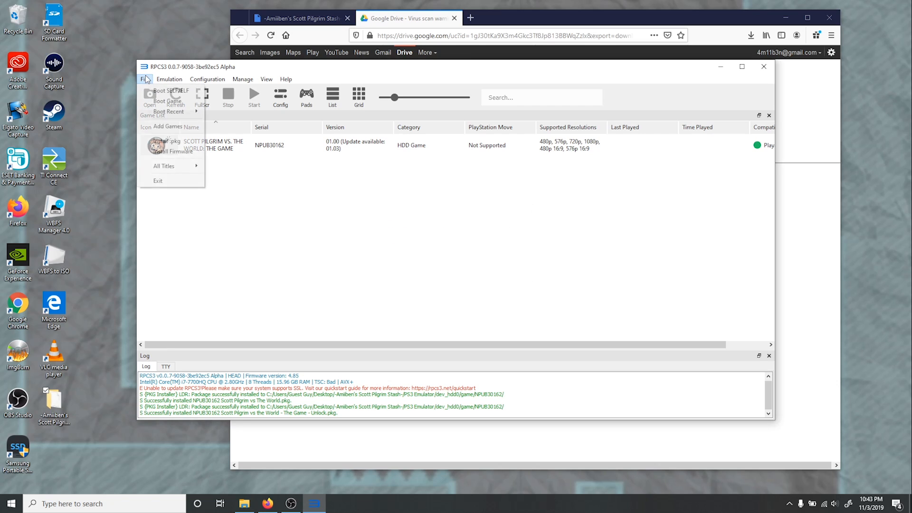
{"action": "left_click", "coordinate": [184, 140]}
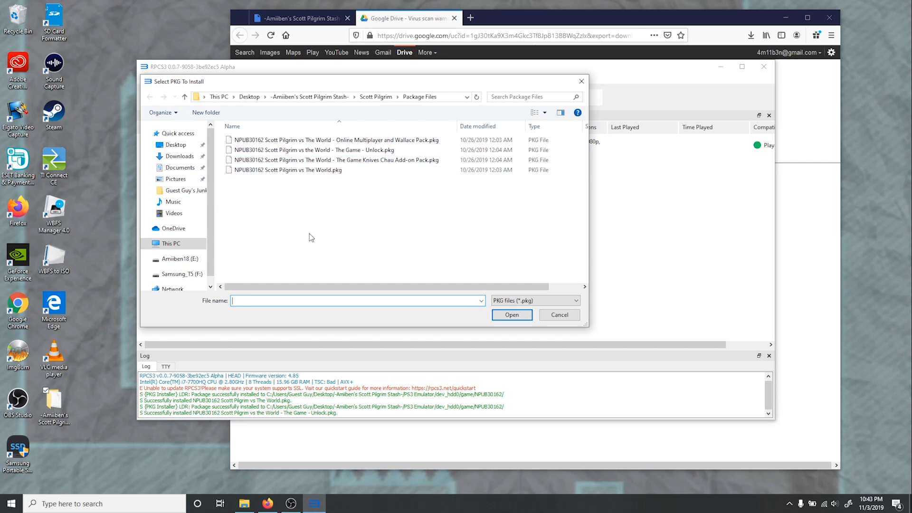
{"action": "left_click", "coordinate": [373, 98]}
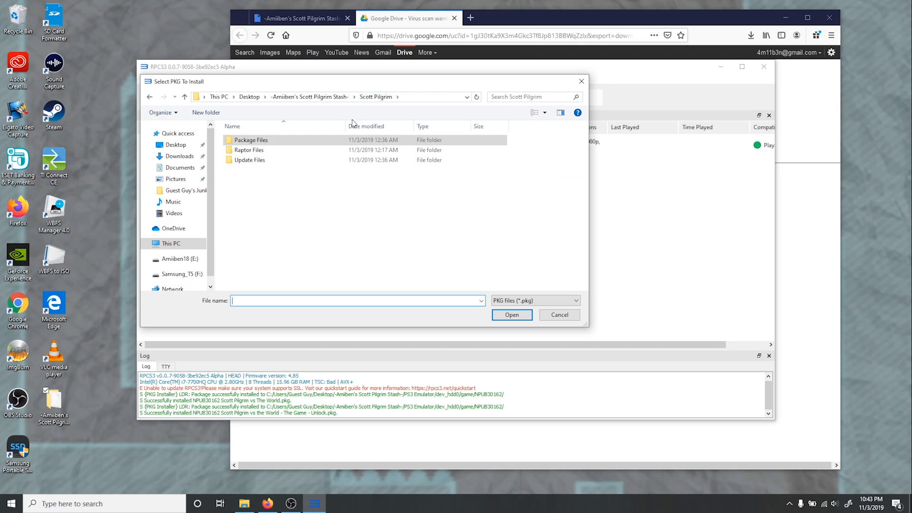
{"action": "double_click", "coordinate": [291, 161]}
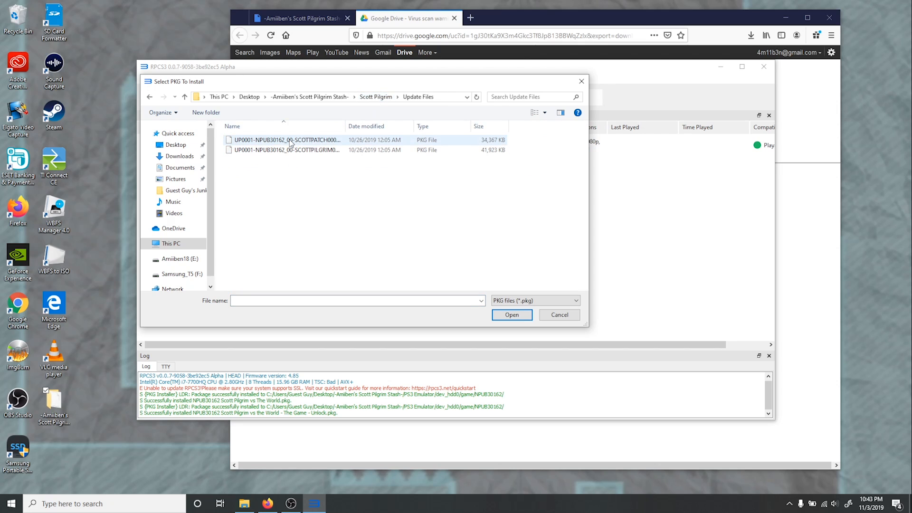
{"action": "left_click", "coordinate": [291, 141]}
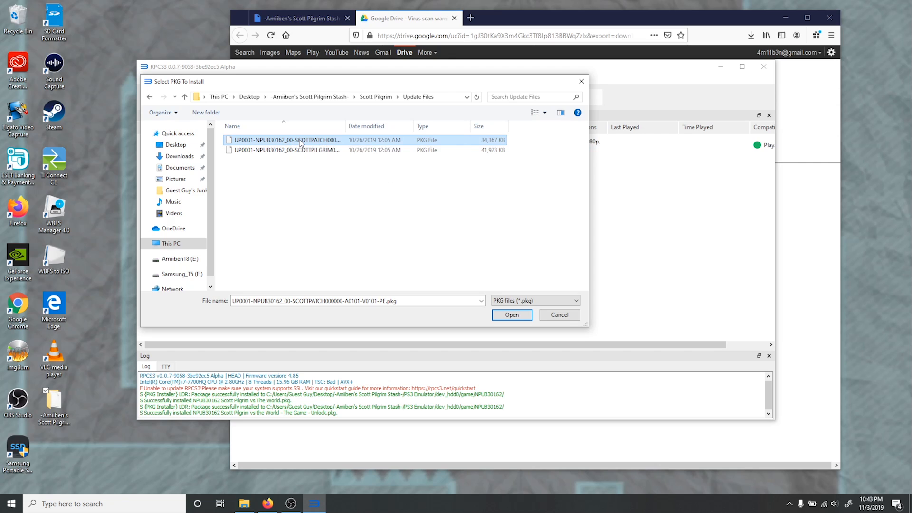
{"action": "double_click", "coordinate": [299, 140]}
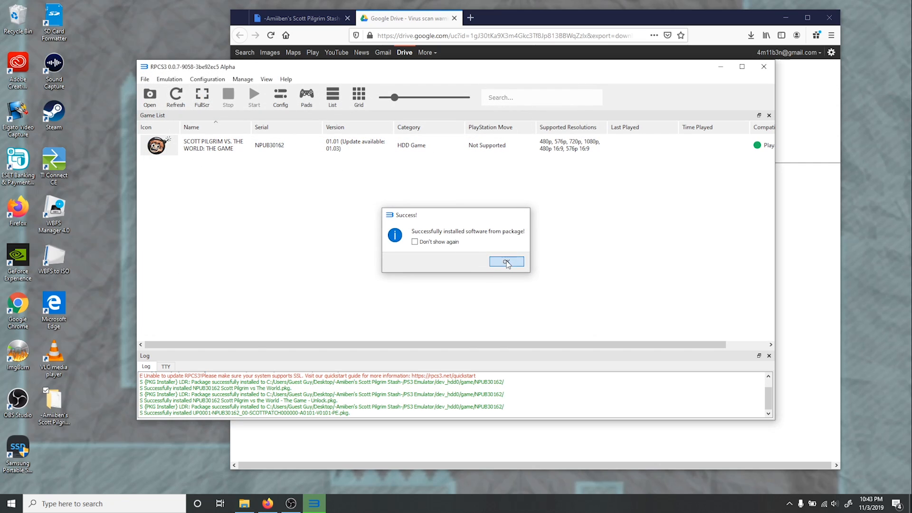
{"action": "left_click", "coordinate": [507, 263]}
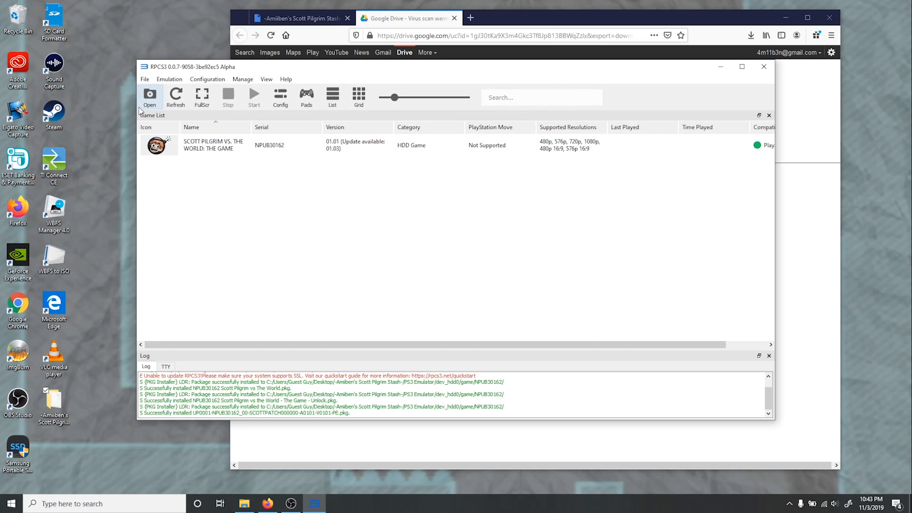
- Install the package NPUB30162 Scott Pilgrim vs The World - The Game Knives Chau Add-on Pack.pkg from the Package Files folder
{"action": "left_click", "coordinate": [142, 79]}
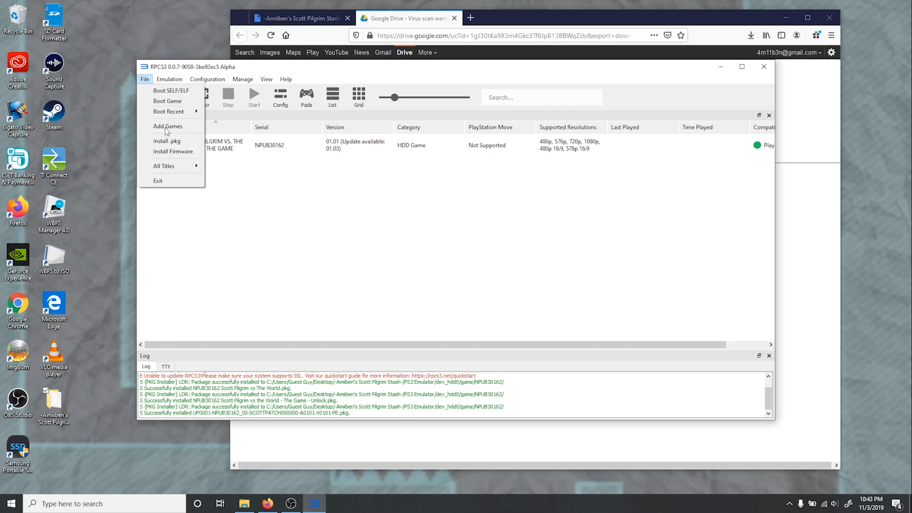
{"action": "left_click", "coordinate": [175, 143]}
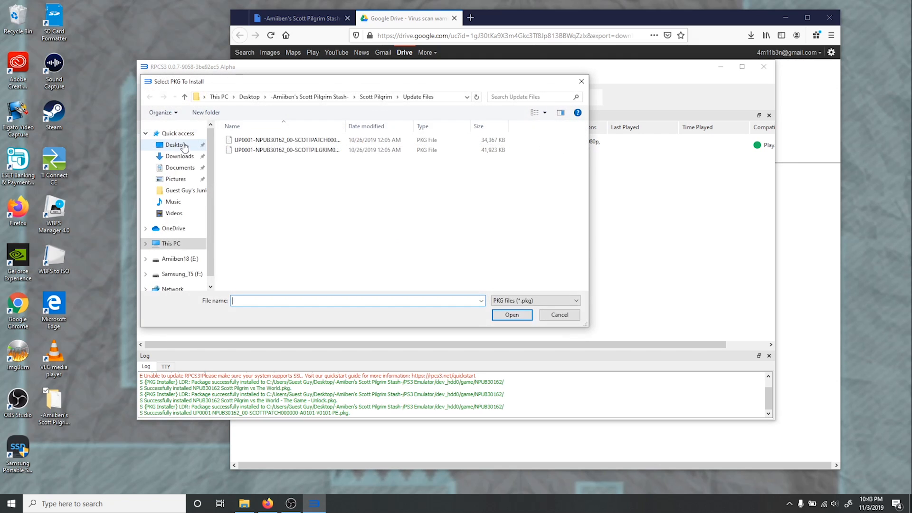
{"action": "left_click", "coordinate": [375, 98]}
{"action": "double_click", "coordinate": [320, 143]}
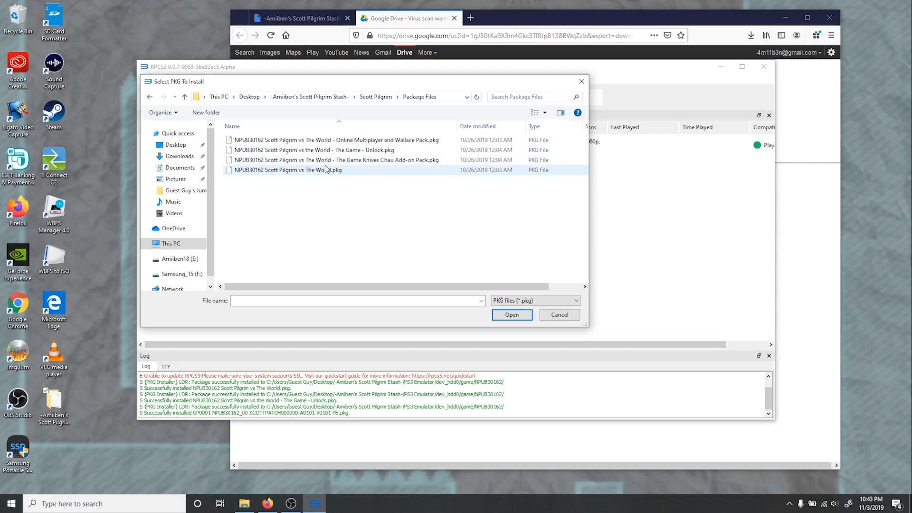
{"action": "double_click", "coordinate": [327, 163]}
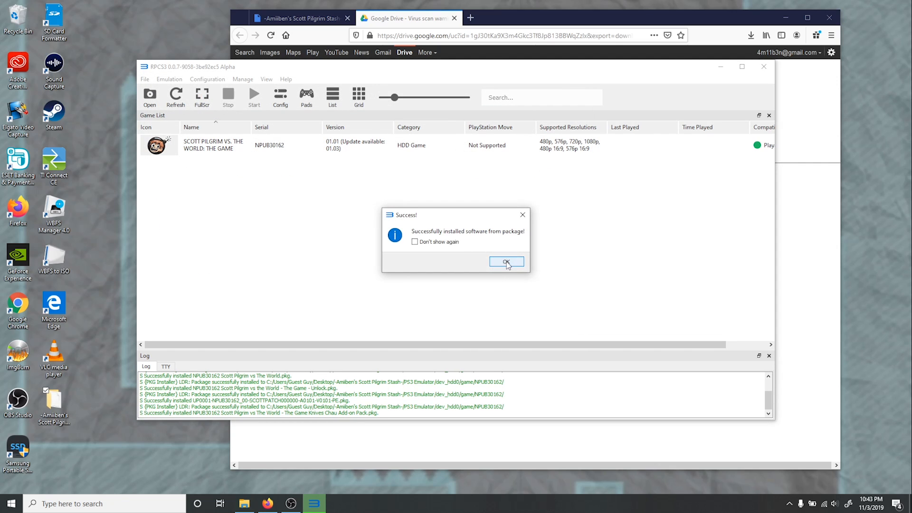
{"action": "left_click", "coordinate": [507, 261]}
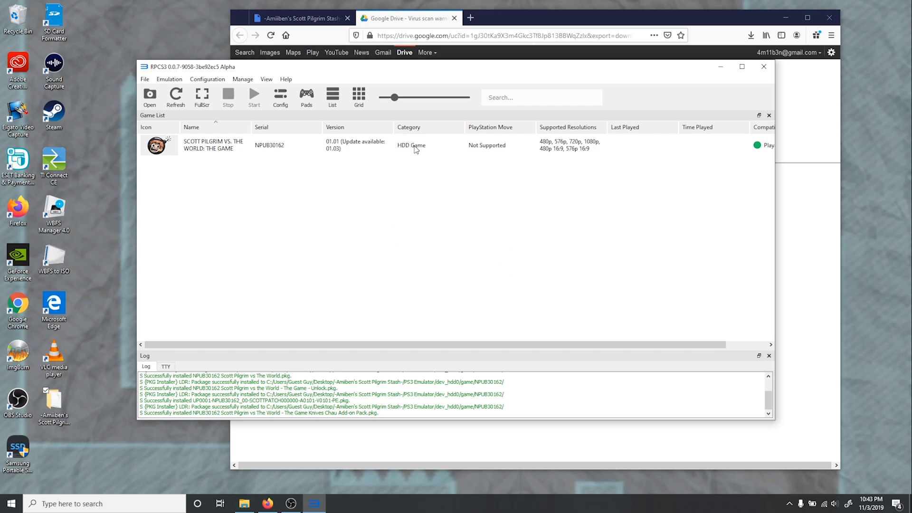
- Install the package NPUB30162 Scott Pilgrim vs The World - Online Multiplayer and Wallace Pack.pkg from the Package Files folder
{"action": "left_click", "coordinate": [146, 80]}
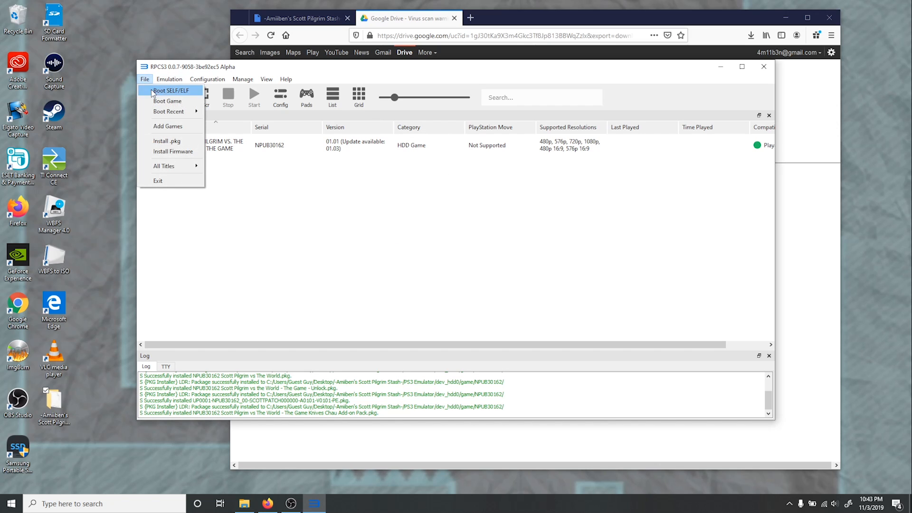
{"action": "left_click", "coordinate": [179, 138]}
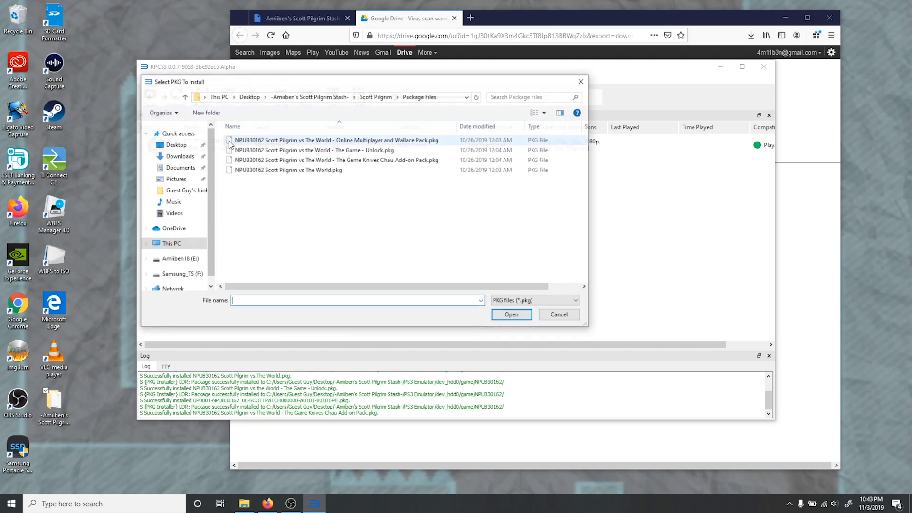
{"action": "double_click", "coordinate": [274, 141]}
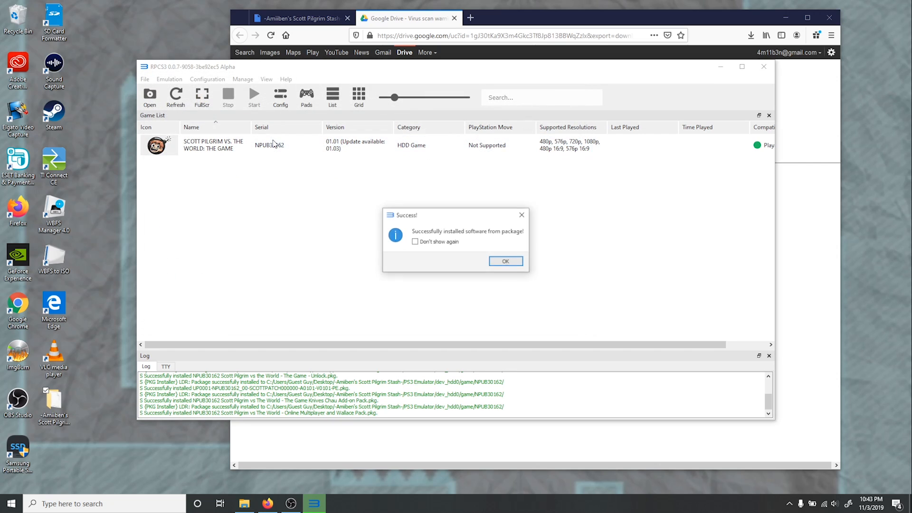
{"action": "left_click", "coordinate": [506, 262]}
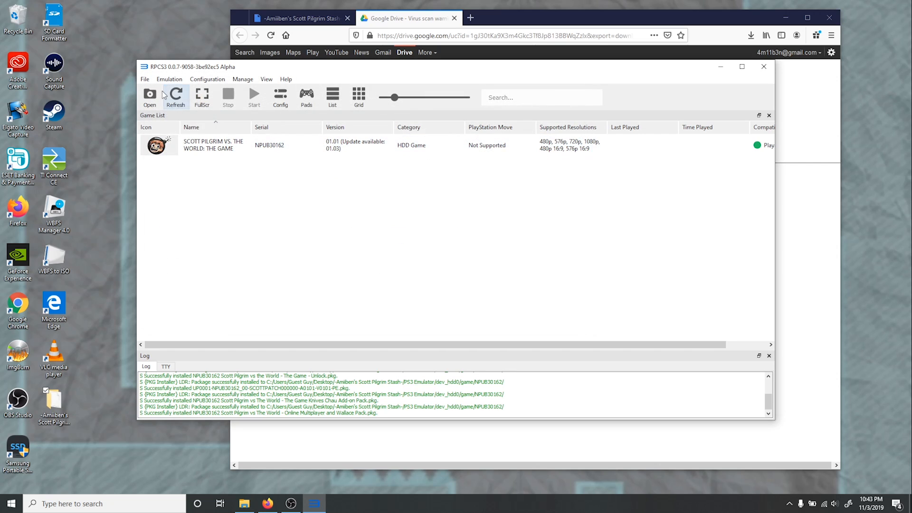
- Install the update package UP0001-NPUB30162_00-SCOTTPILGRIM0001-A0103-V0100-PE.pkg from the Update Files folder inside Scott Pilgrim
{"action": "left_click", "coordinate": [145, 79]}
{"action": "left_click", "coordinate": [166, 143]}
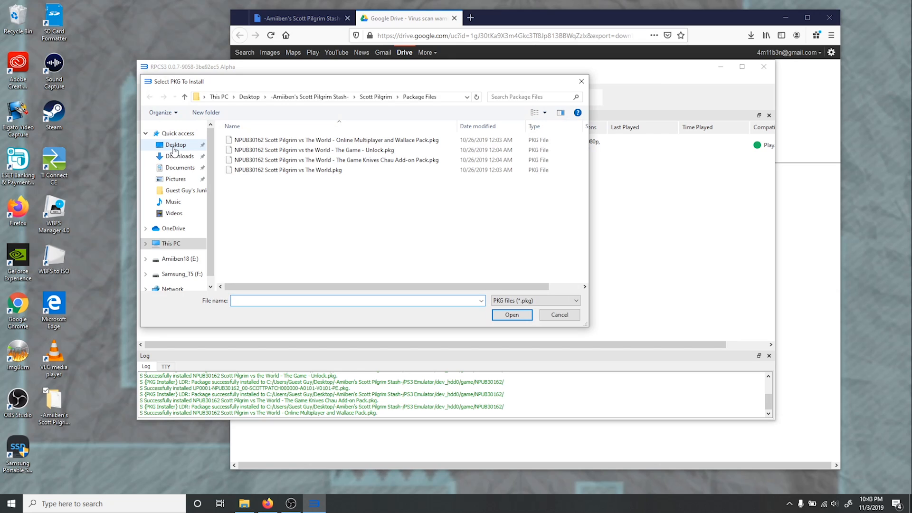
{"action": "left_click", "coordinate": [377, 102]}
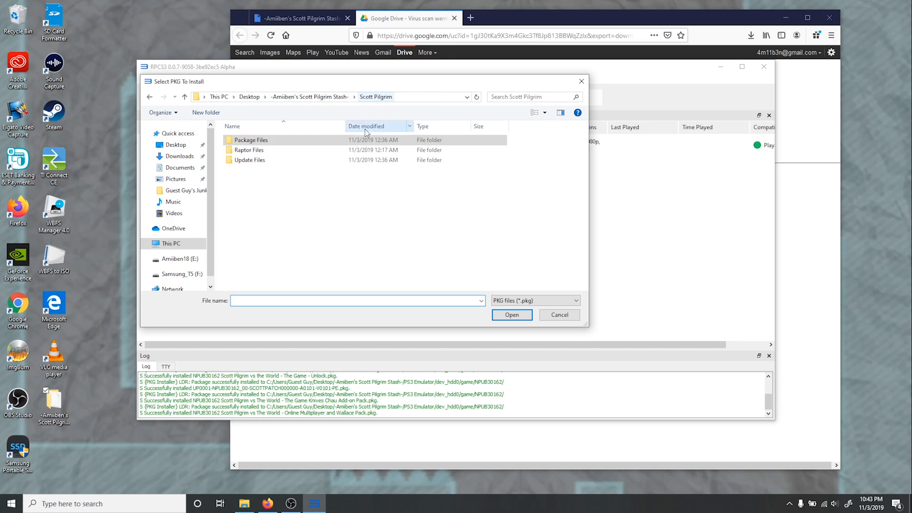
{"action": "double_click", "coordinate": [259, 160]}
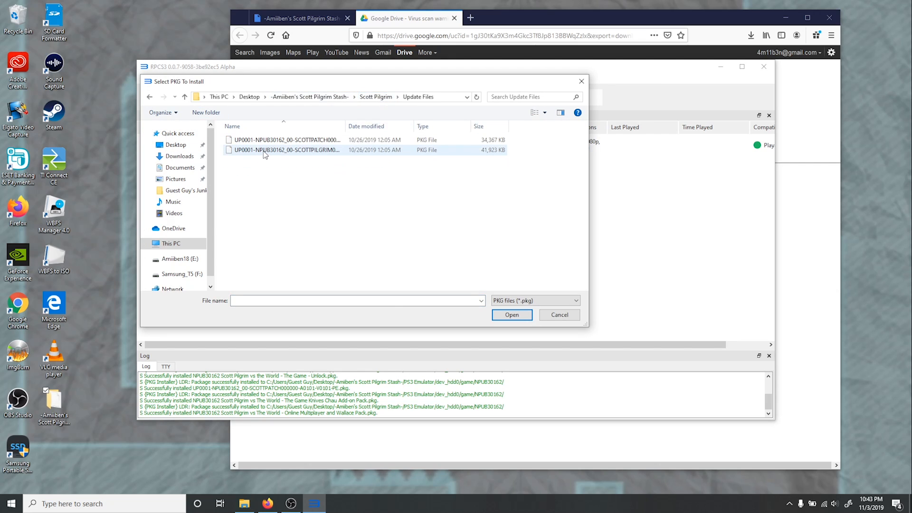
{"action": "left_click", "coordinate": [263, 152]}
{"action": "left_click", "coordinate": [513, 316]}
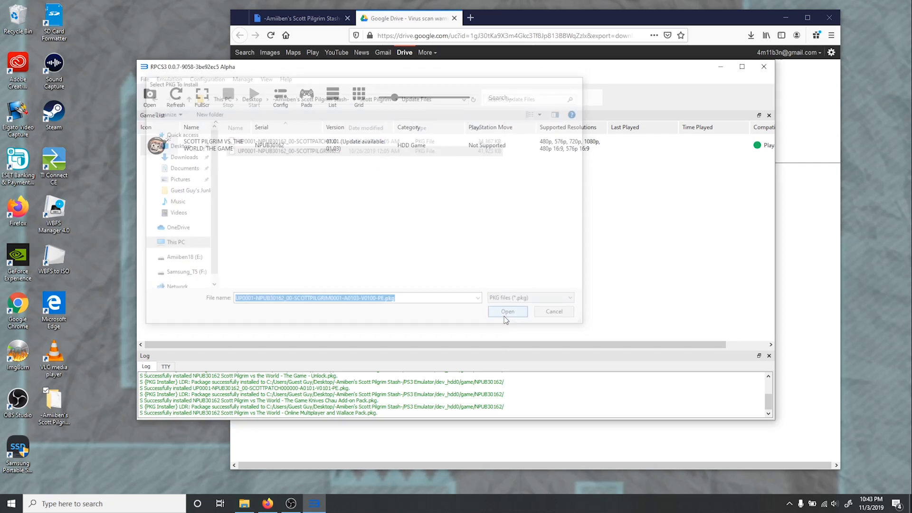
{"action": "left_click", "coordinate": [505, 259]}
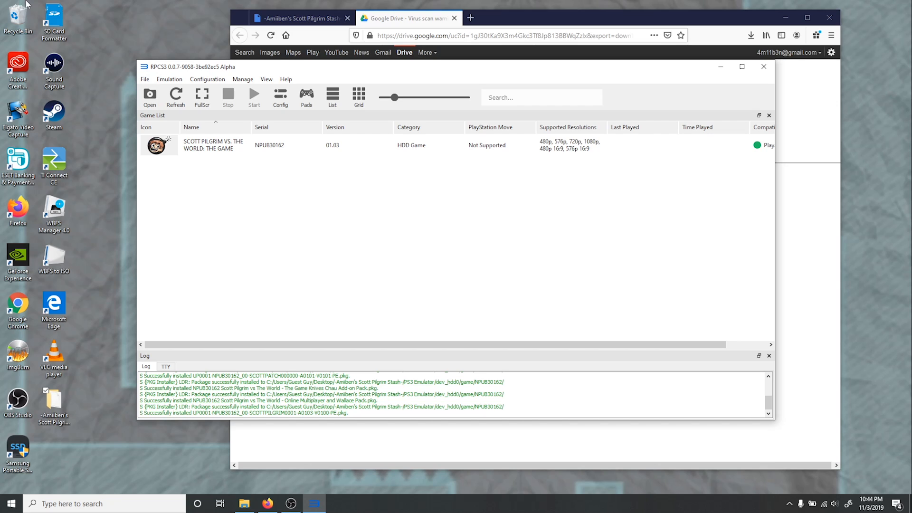
- Open the emulator's configuration and set the GPU renderer to Vulkan
{"action": "left_click", "coordinate": [212, 81]}
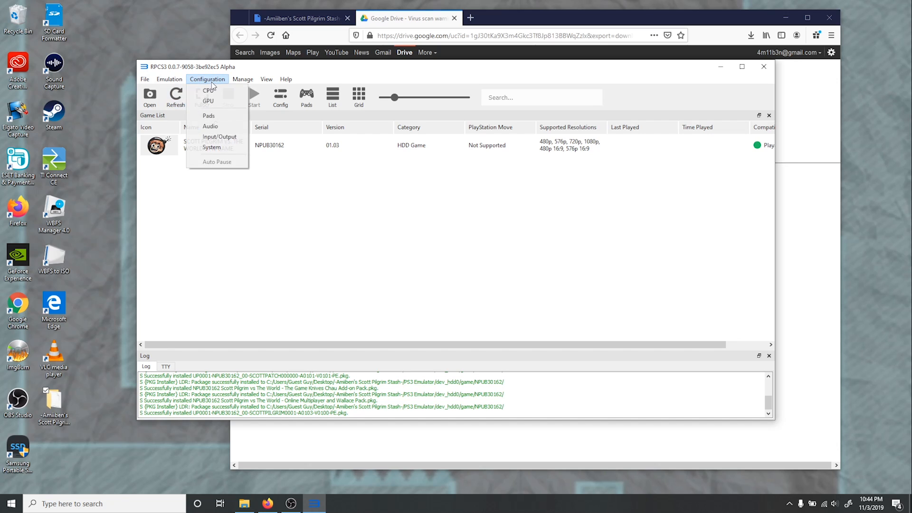
{"action": "left_click", "coordinate": [218, 92]}
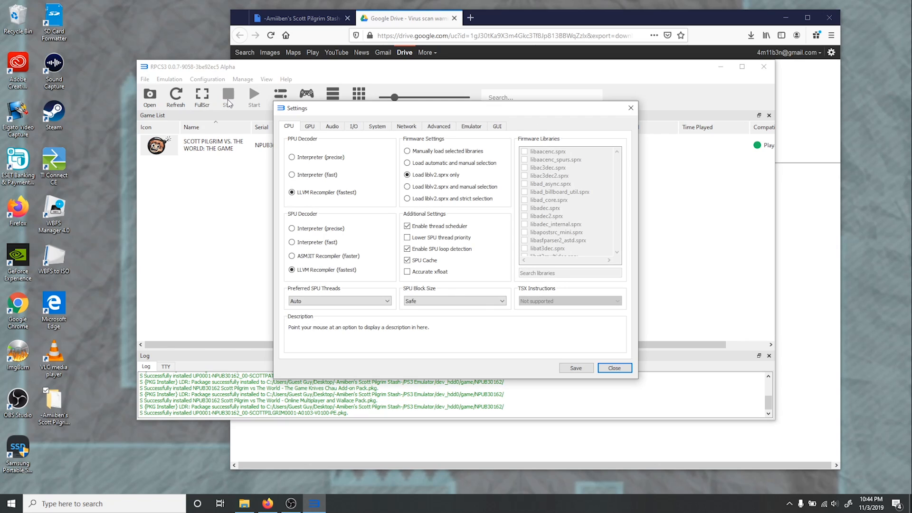
{"action": "left_click", "coordinate": [315, 128]}
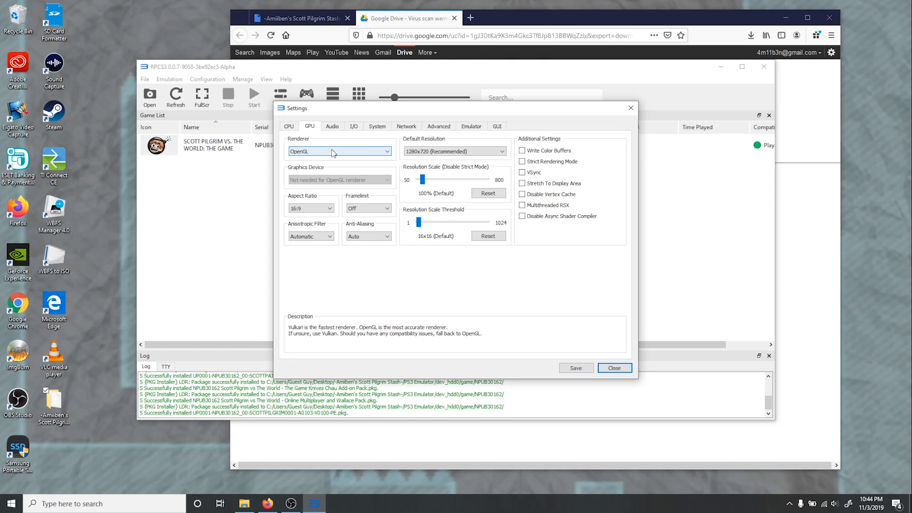
{"action": "left_click", "coordinate": [333, 152]}
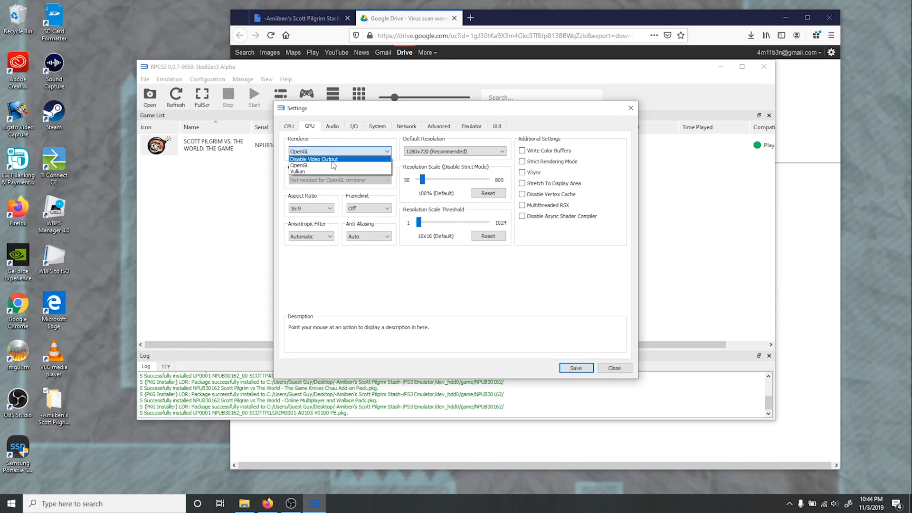
{"action": "left_click", "coordinate": [336, 168]}
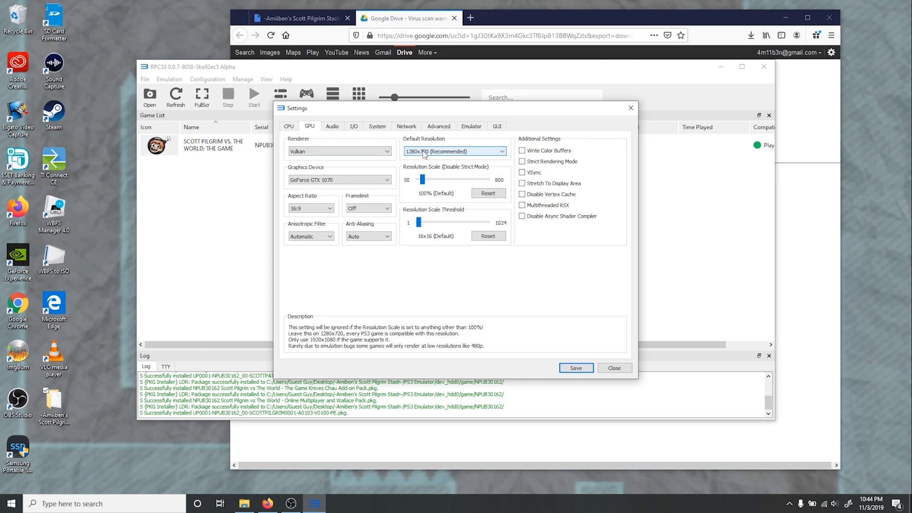
- Set the default resolution in the GPU settings to 1920x1080, keeping the 16:9 aspect ratio
{"action": "left_click", "coordinate": [312, 208]}
{"action": "left_click", "coordinate": [311, 208]}
{"action": "left_click", "coordinate": [455, 151]}
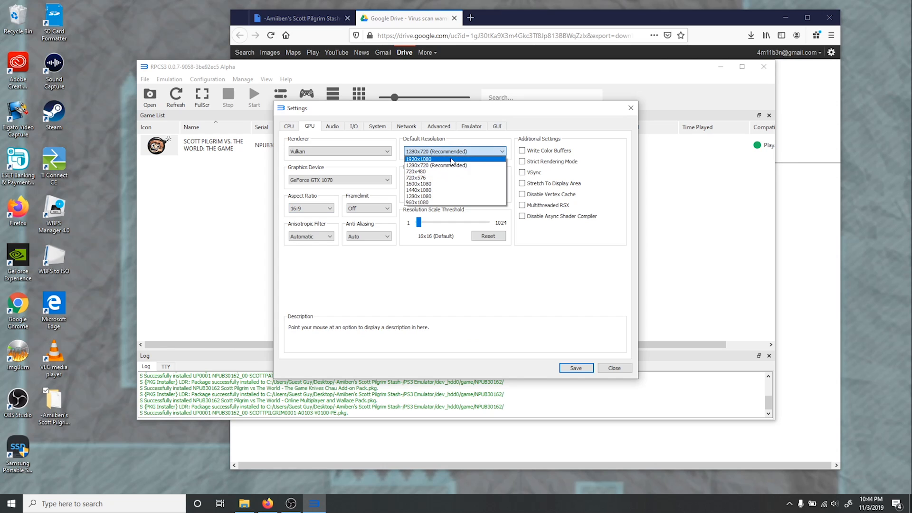
{"action": "left_click", "coordinate": [455, 159]}
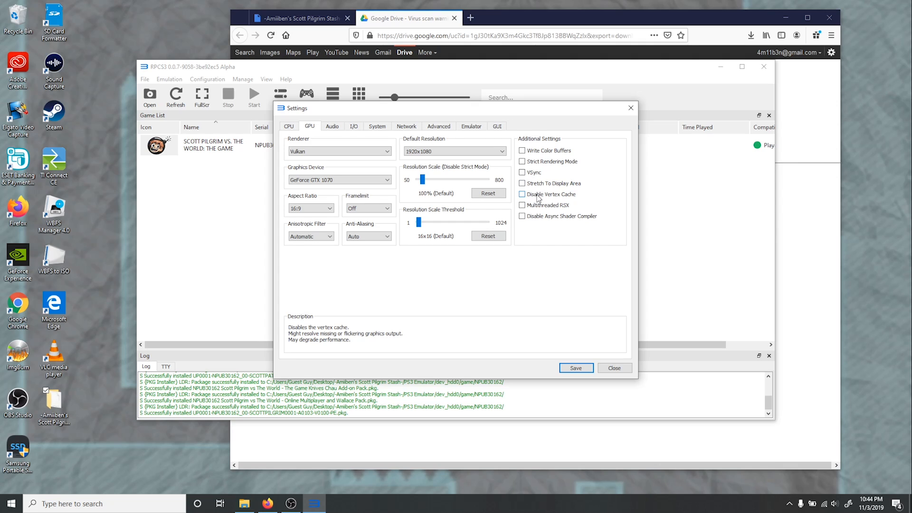
- Enable the Disable Vertex Cache option and set the GPU frame limit to 60
{"action": "left_click", "coordinate": [538, 196]}
{"action": "left_click", "coordinate": [380, 209]}
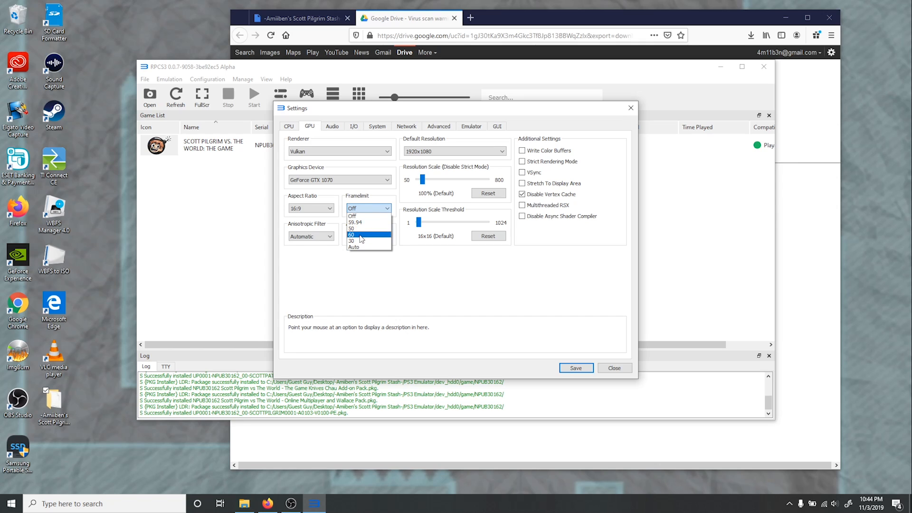
{"action": "left_click", "coordinate": [360, 236]}
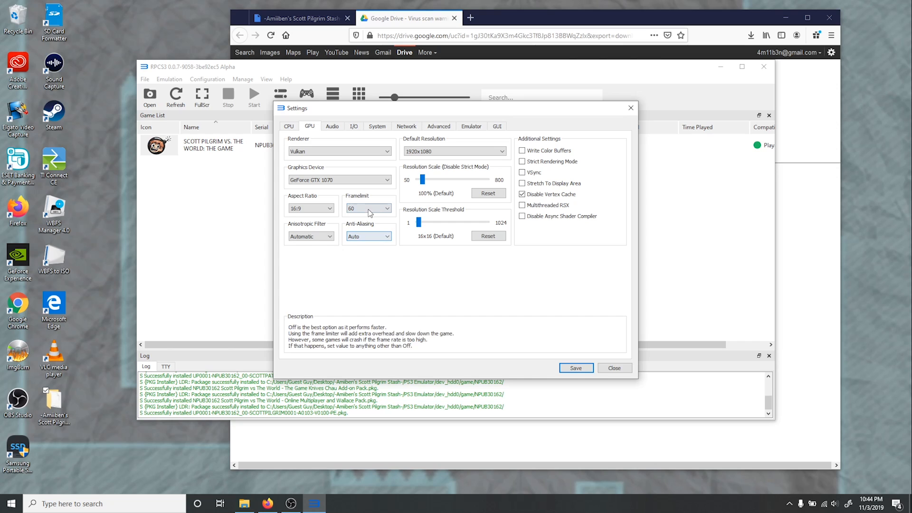
- Apply the ModernBlue Theme by TheMitoSan stylesheet to the emulator's interface
{"action": "left_click", "coordinate": [332, 126]}
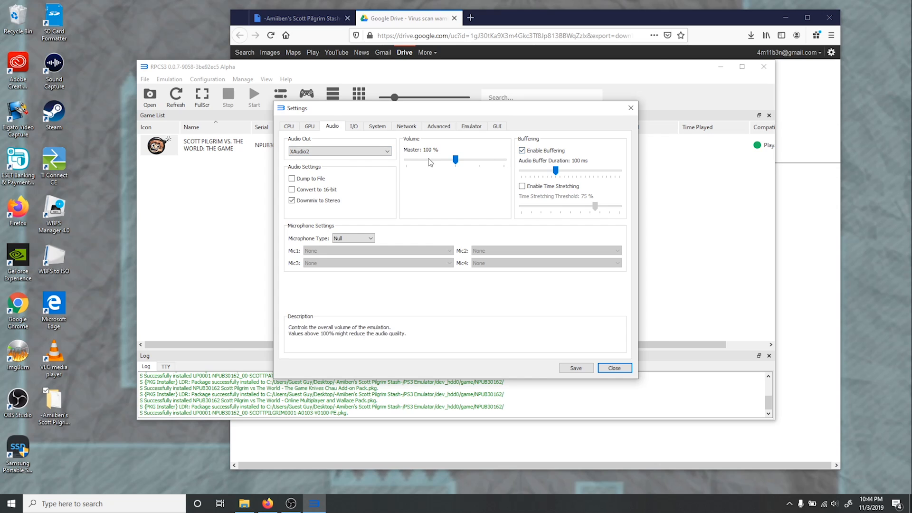
{"action": "left_click", "coordinate": [497, 126]}
{"action": "left_click", "coordinate": [375, 153]}
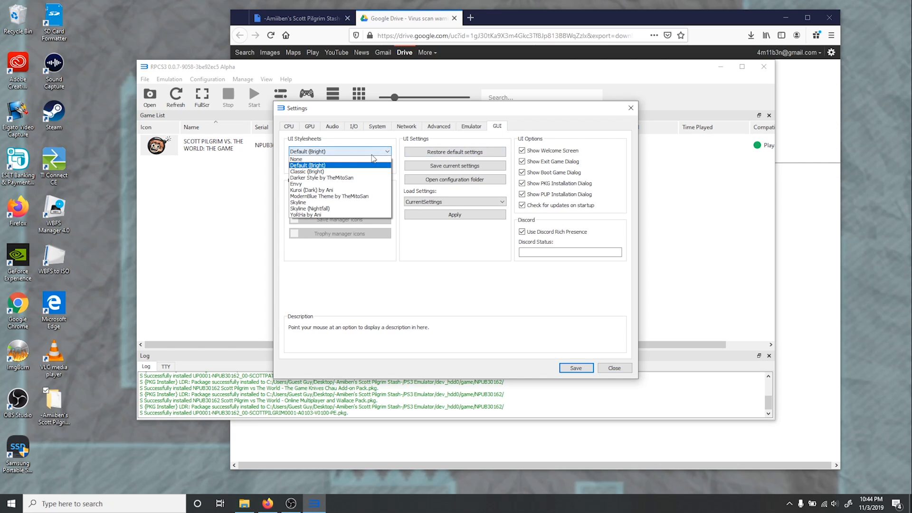
{"action": "left_click", "coordinate": [343, 197]}
{"action": "left_click", "coordinate": [340, 164]}
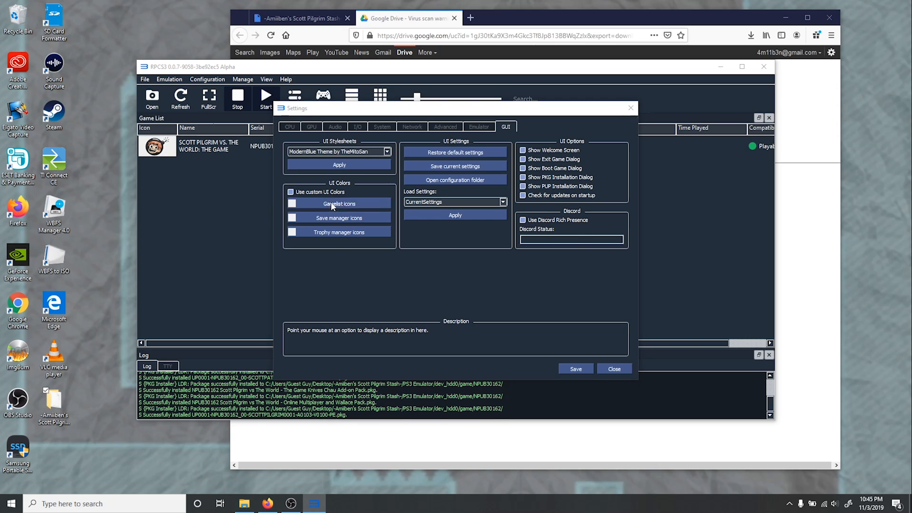
- Set the game list icon color to #232e3a by sampling the dark game list background, and save the settings
{"action": "left_click", "coordinate": [331, 203]}
{"action": "left_click", "coordinate": [392, 241]}
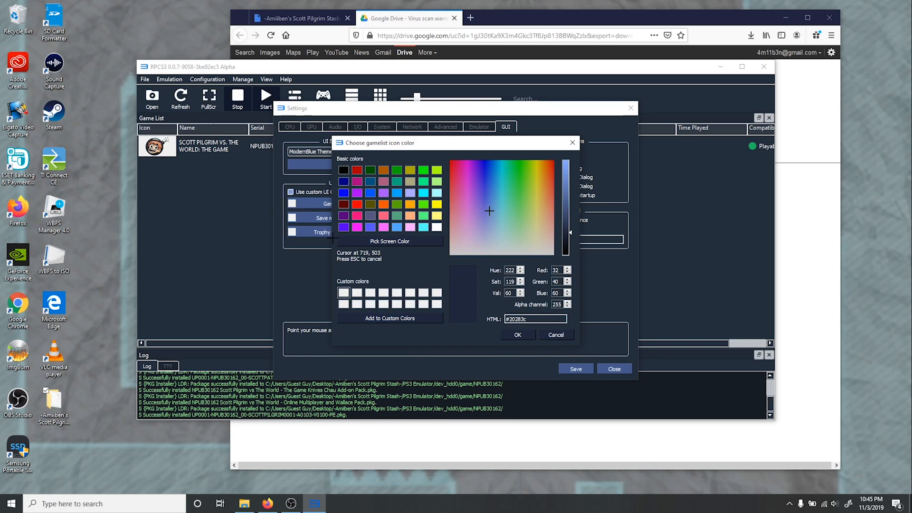
{"action": "left_click", "coordinate": [216, 210]}
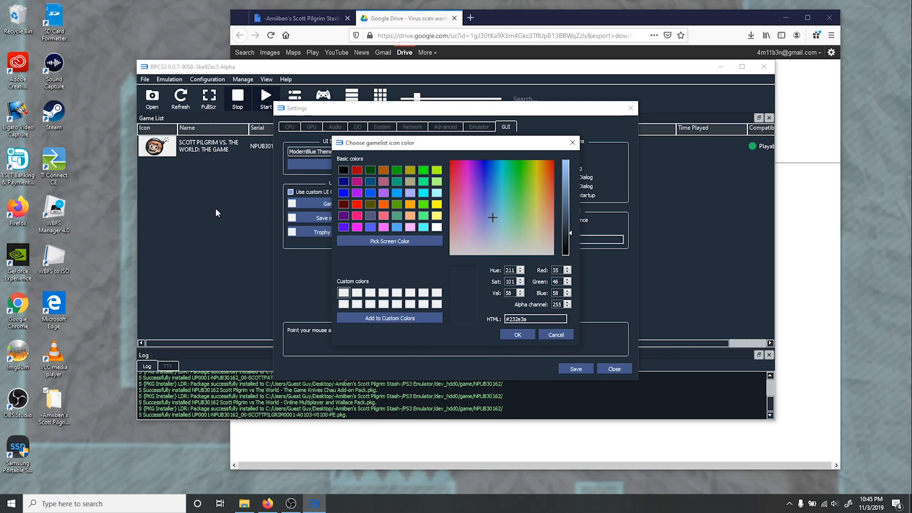
{"action": "left_click", "coordinate": [518, 335]}
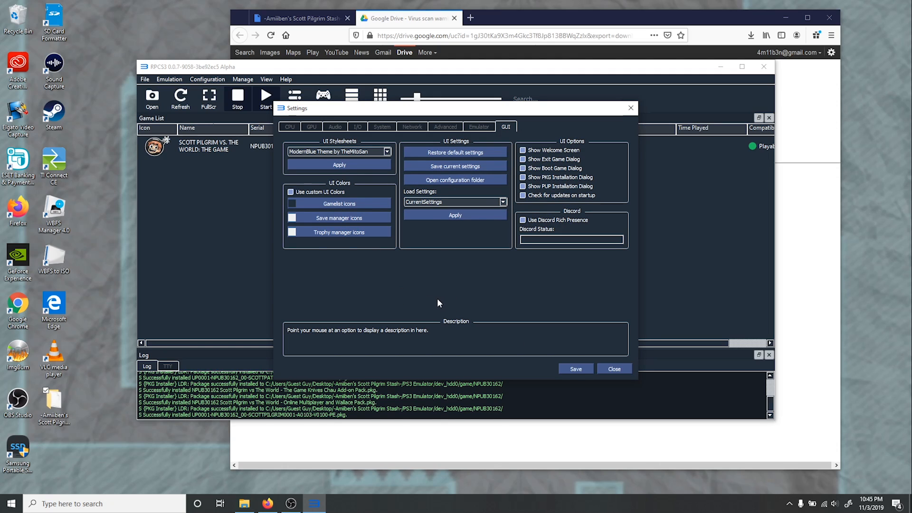
{"action": "left_click", "coordinate": [576, 369]}
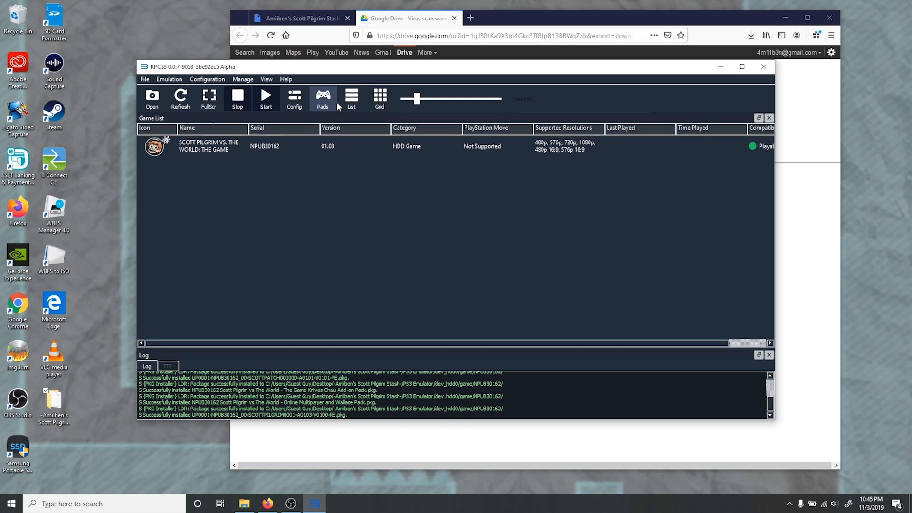
- Set Player 1's gamepad handler to DualShock 4
{"action": "left_click", "coordinate": [324, 98]}
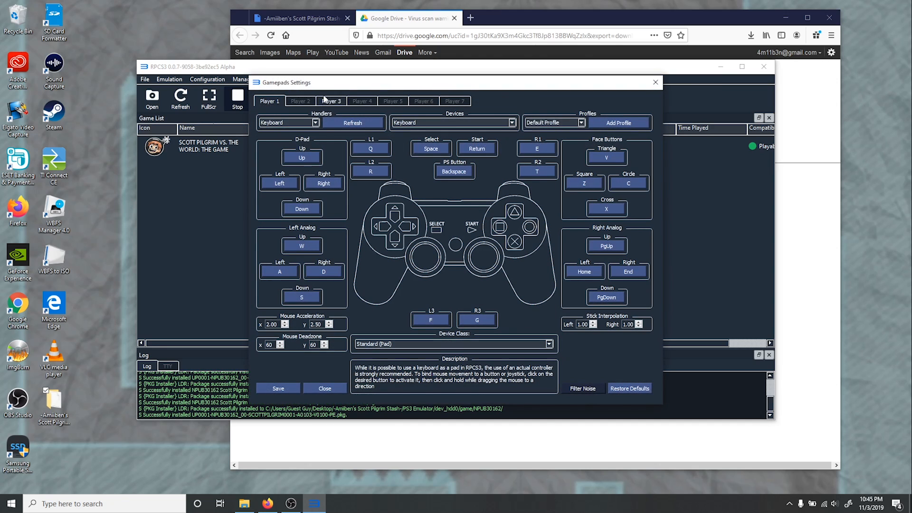
{"action": "left_click", "coordinate": [303, 122]}
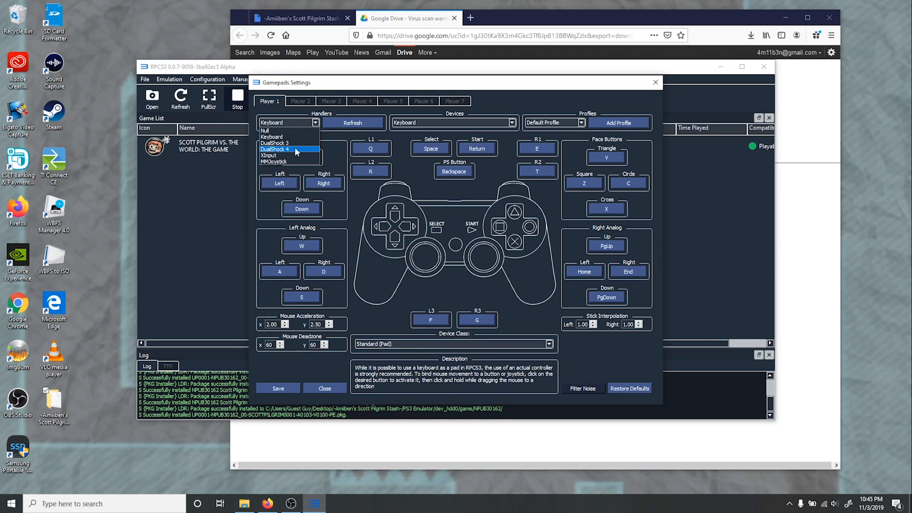
{"action": "left_click", "coordinate": [294, 149]}
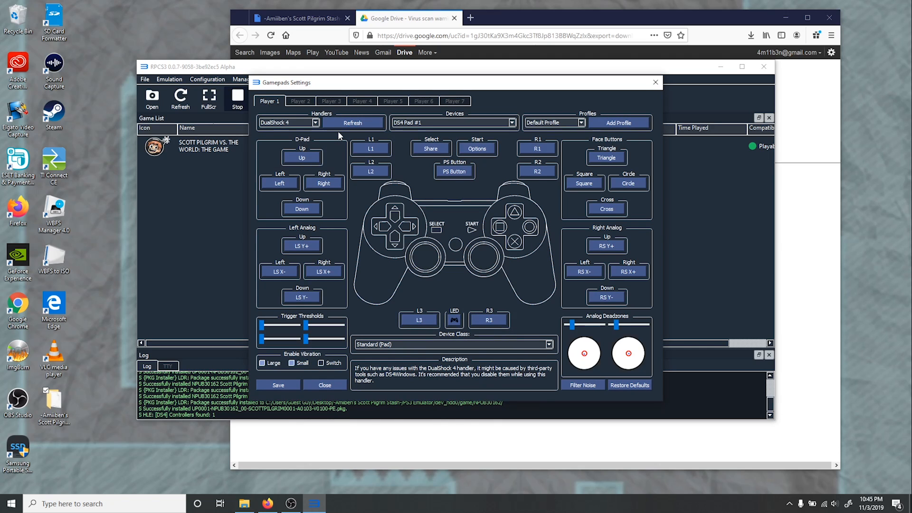
- Boot Scott Pilgrim vs. The World: The Game and continue past its title screen to the main menu
{"action": "right_click", "coordinate": [229, 150]}
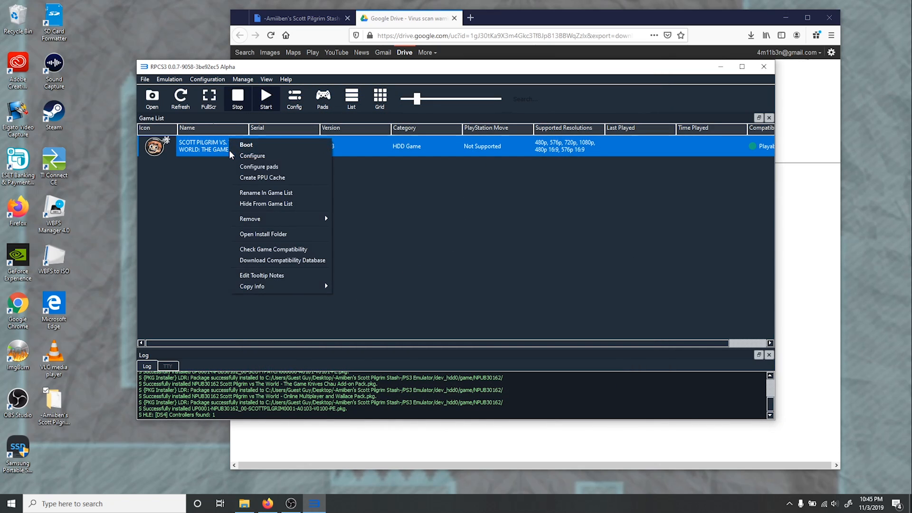
{"action": "left_click", "coordinate": [261, 148]}
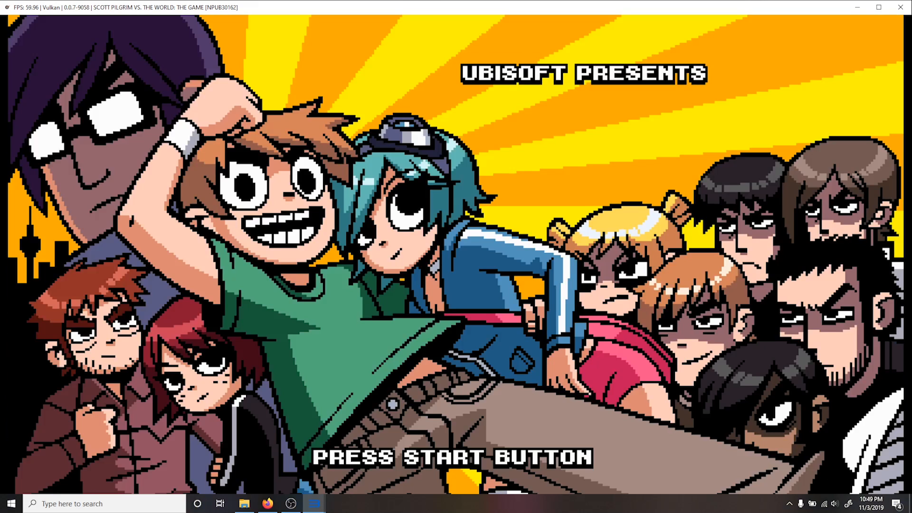
{"action": "key", "text": "Return"}
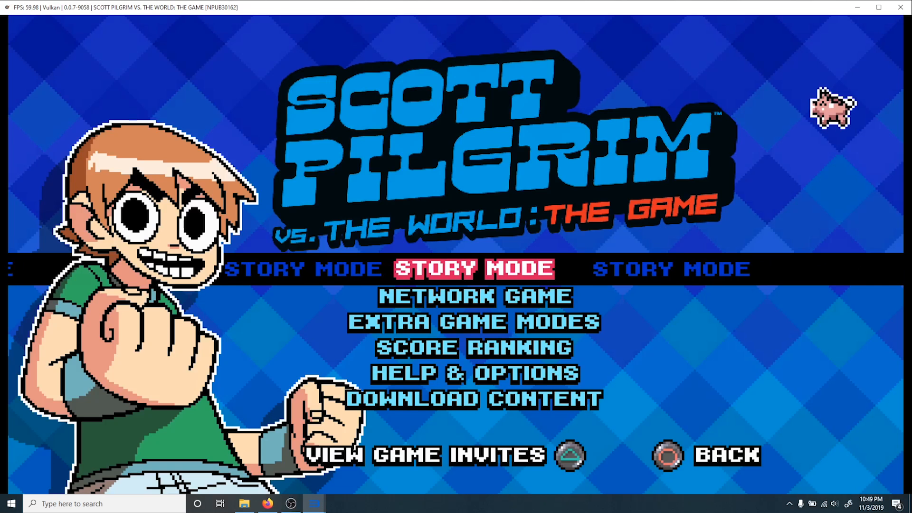